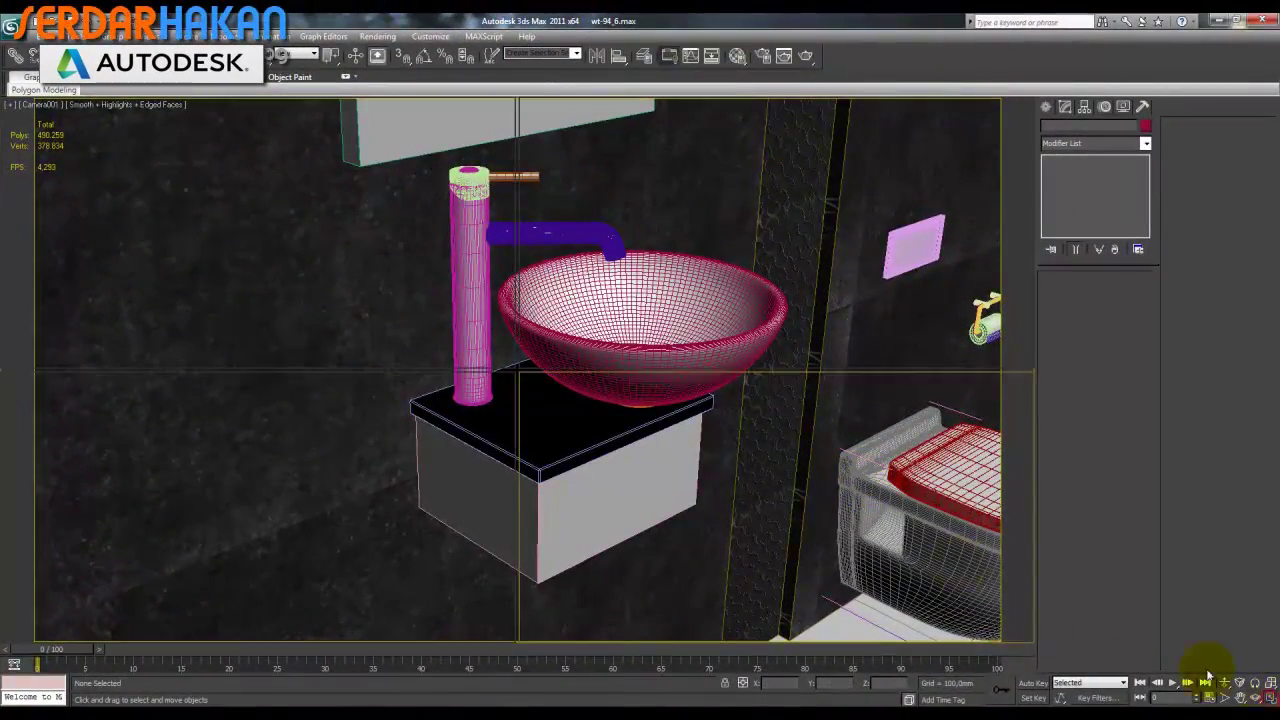
# Step: Restore the four-viewport layout, zoom out the Front view, and turn off edged faces in Camera001
pyautogui.hotkey('alt', 'w')
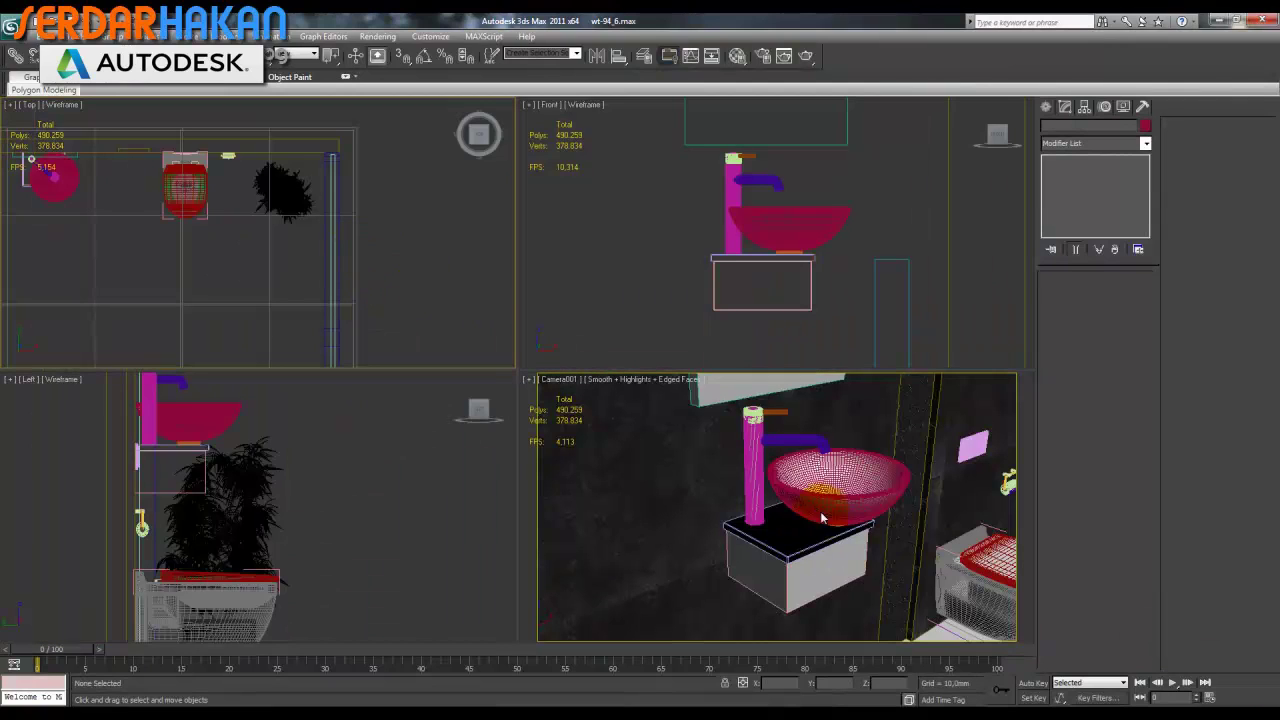
pyautogui.click(640, 290)
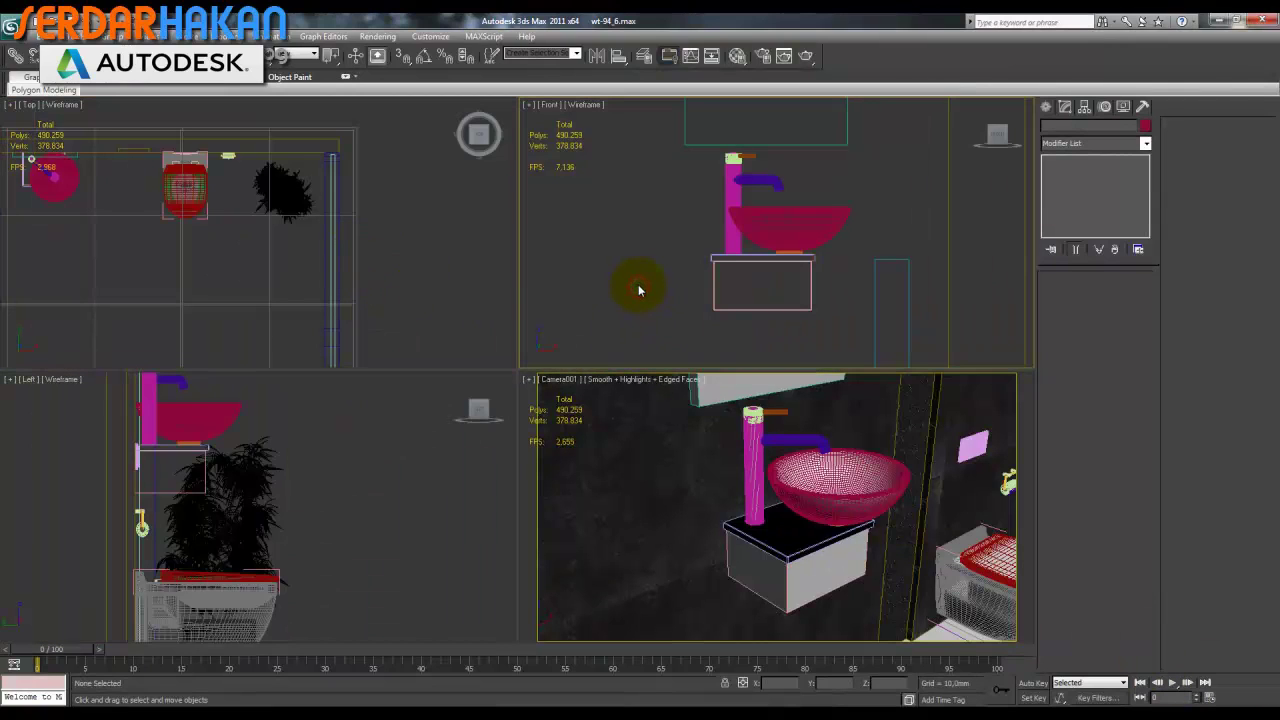
pyautogui.scroll(-4, 630, 210)
pyautogui.scroll(-1, 680, 230)
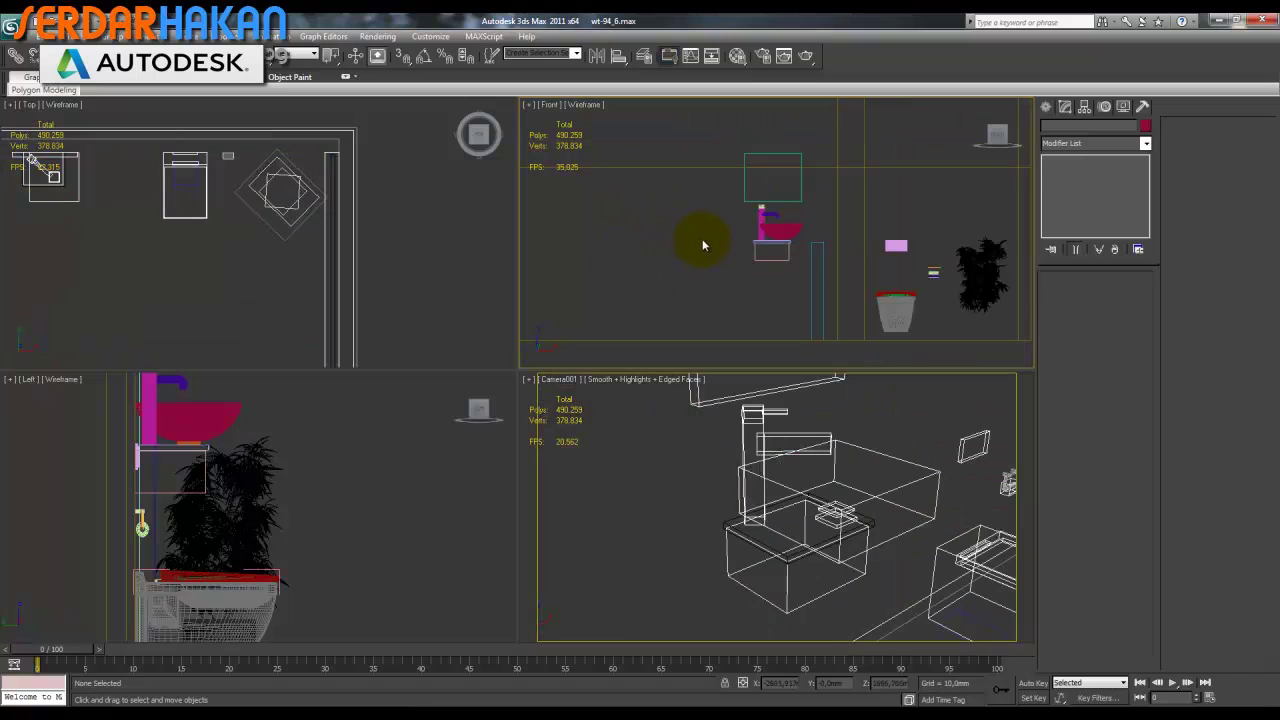
pyautogui.scroll(-2, 704, 237)
pyautogui.scroll(-1, 701, 238)
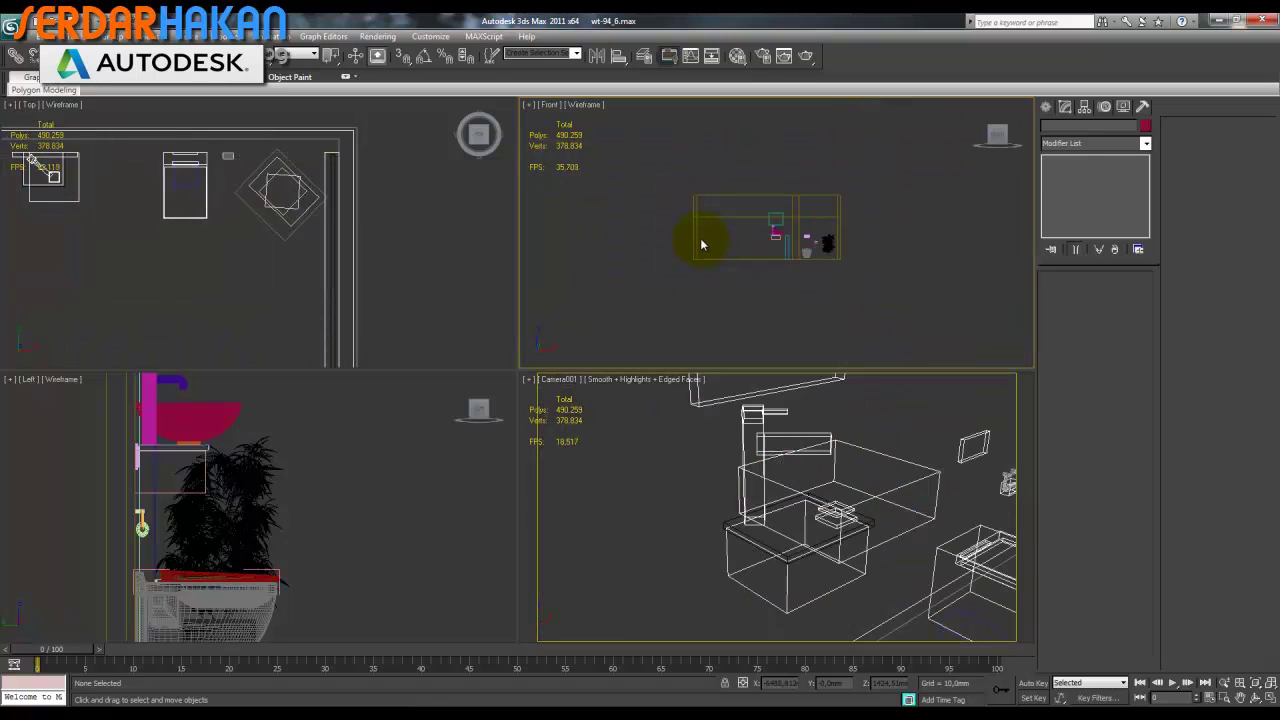
pyautogui.rightClick(783, 487)
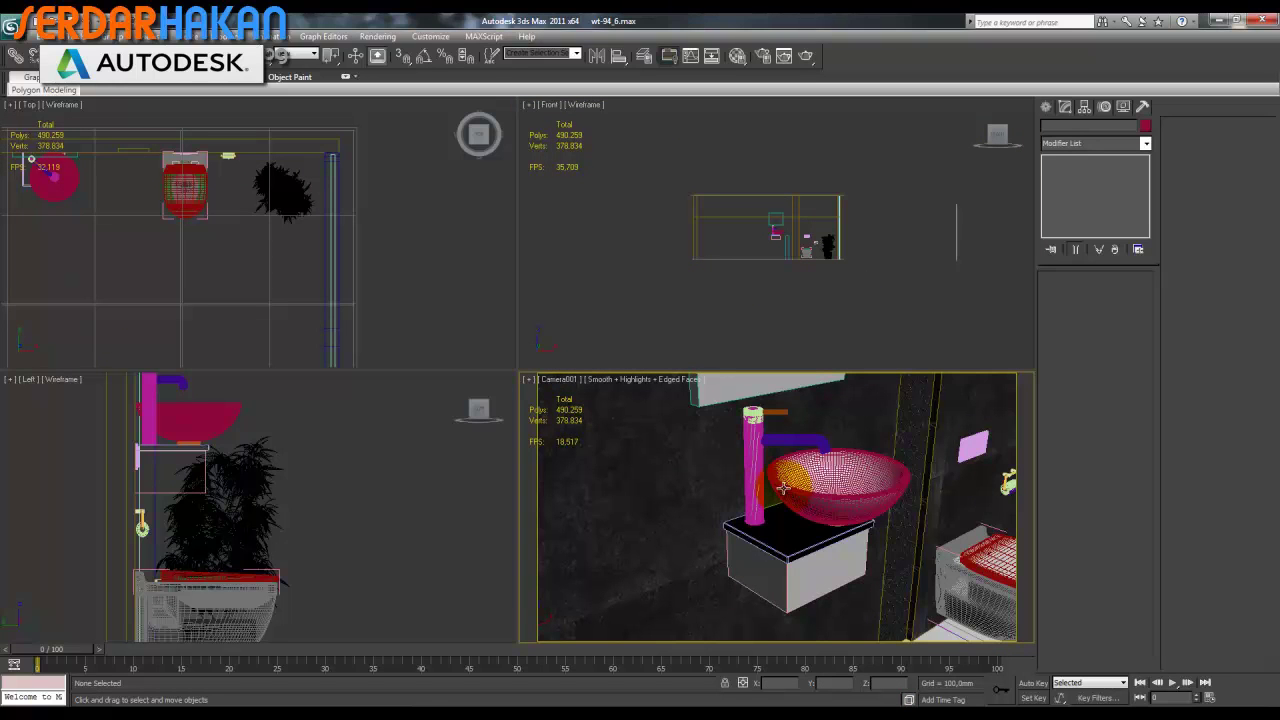
pyautogui.press('F4')
# Step: Window-select every object in the bathroom scene from the Front viewport
pyautogui.rightClick(784, 302)
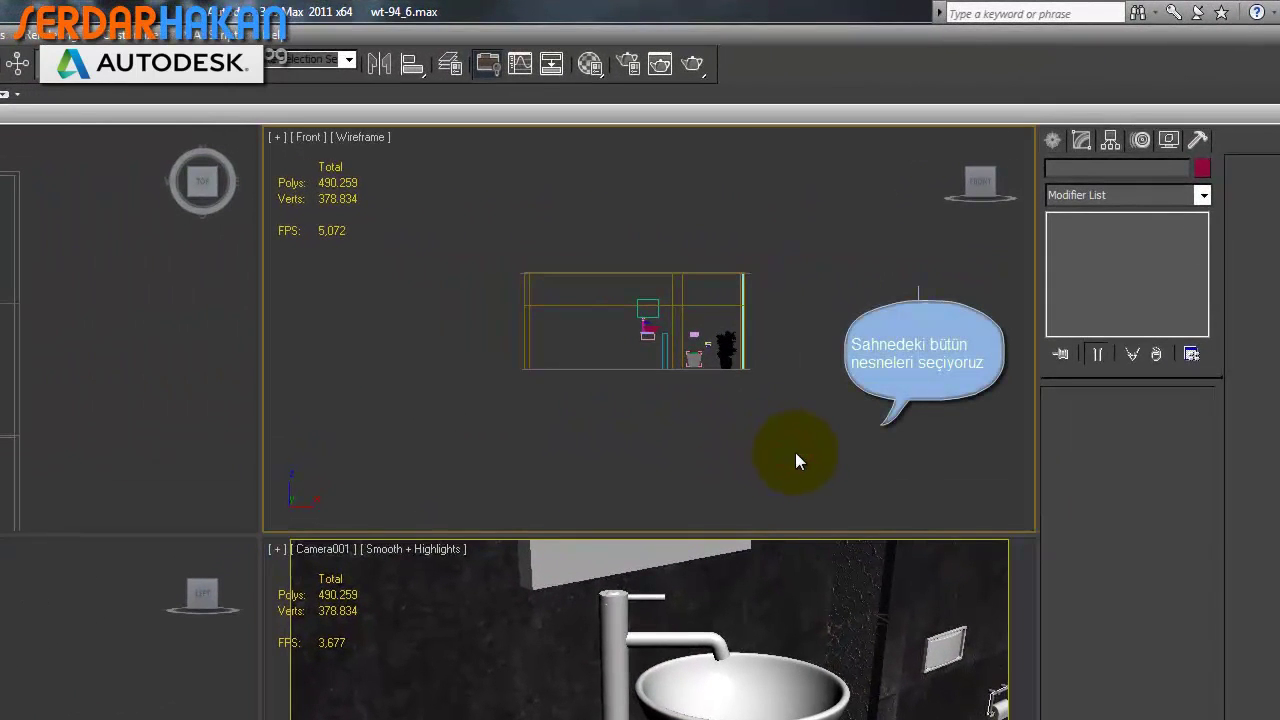
pyautogui.moveTo(802, 453); pyautogui.dragTo(484, 234)
pyautogui.moveTo(514, 240); pyautogui.dragTo(509, 269)
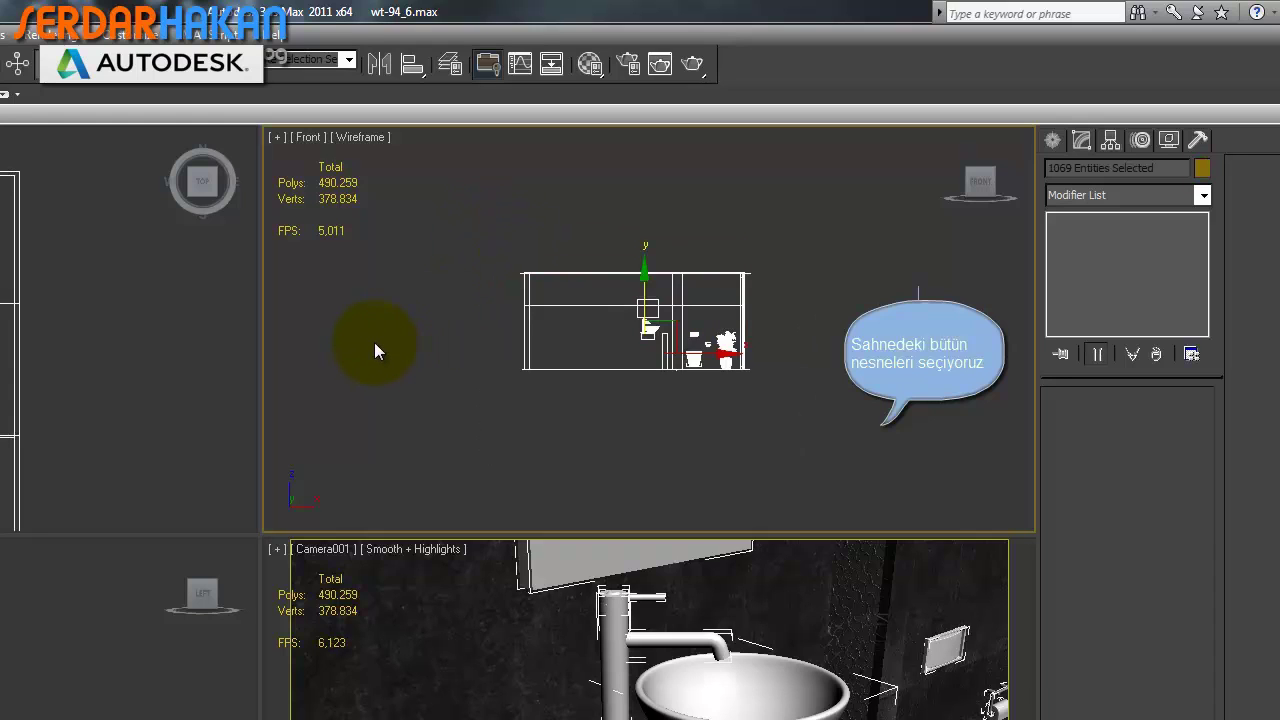
pyautogui.click(45, 35)
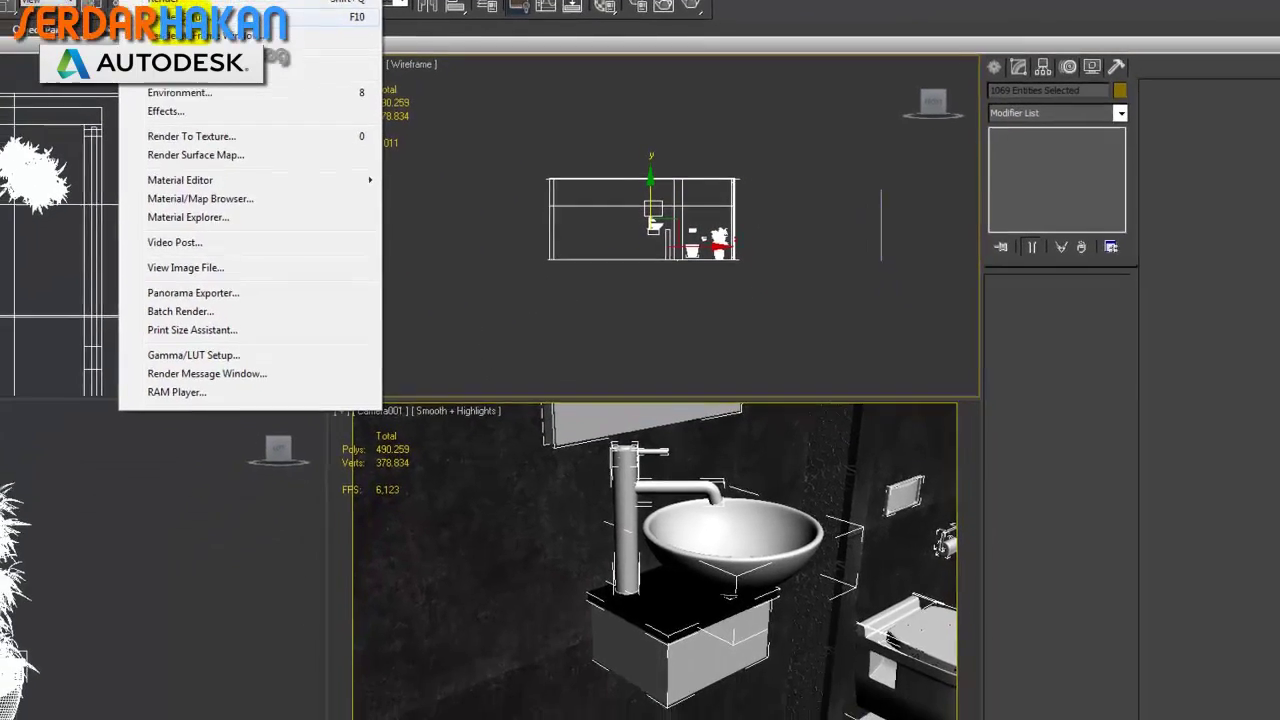
# Step: Set the irradiance map to the Very low preset with HSph. subdivs 20 and Interp. samples 10
pyautogui.click(200, 17)
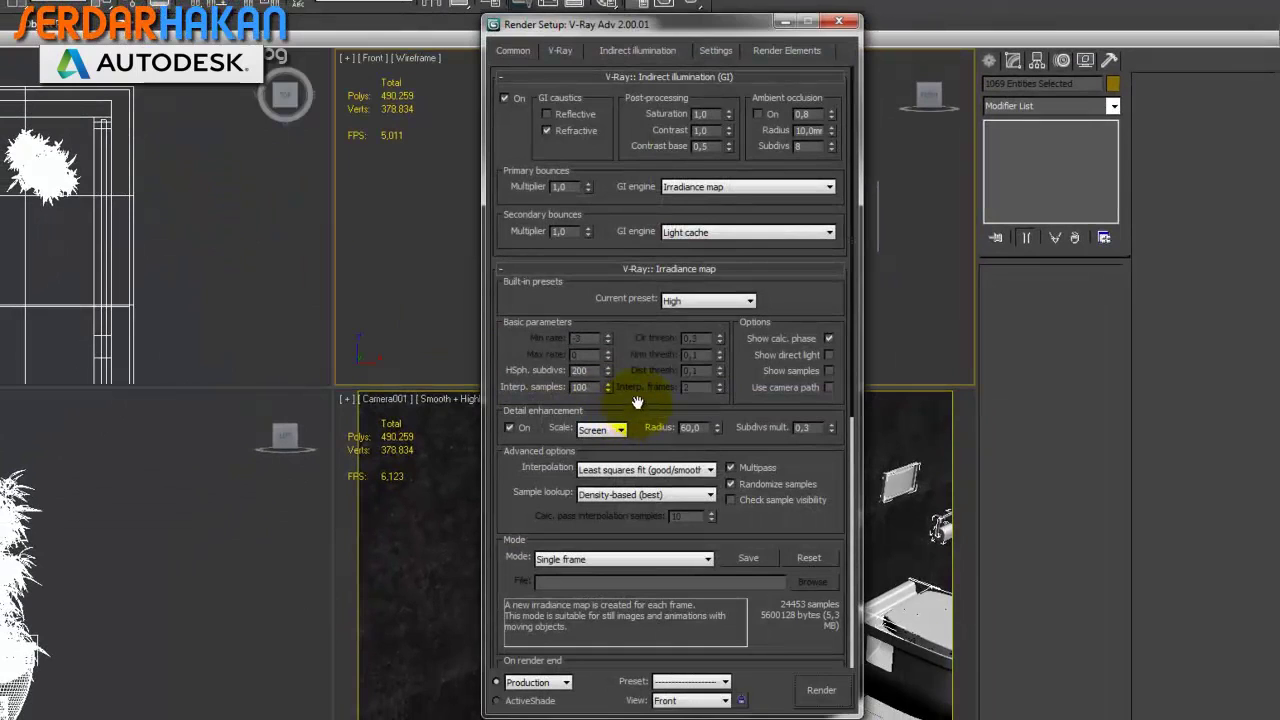
pyautogui.click(708, 300)
pyautogui.click(694, 325)
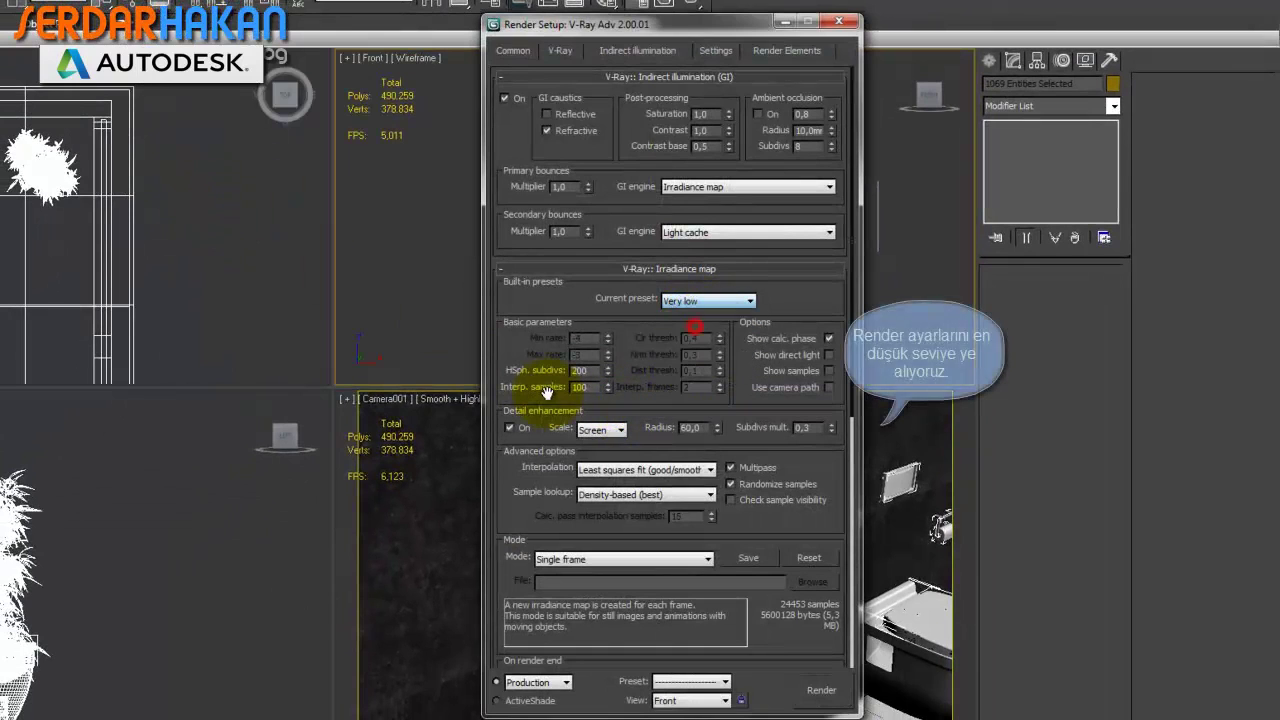
pyautogui.click(586, 370)
pyautogui.write('20')
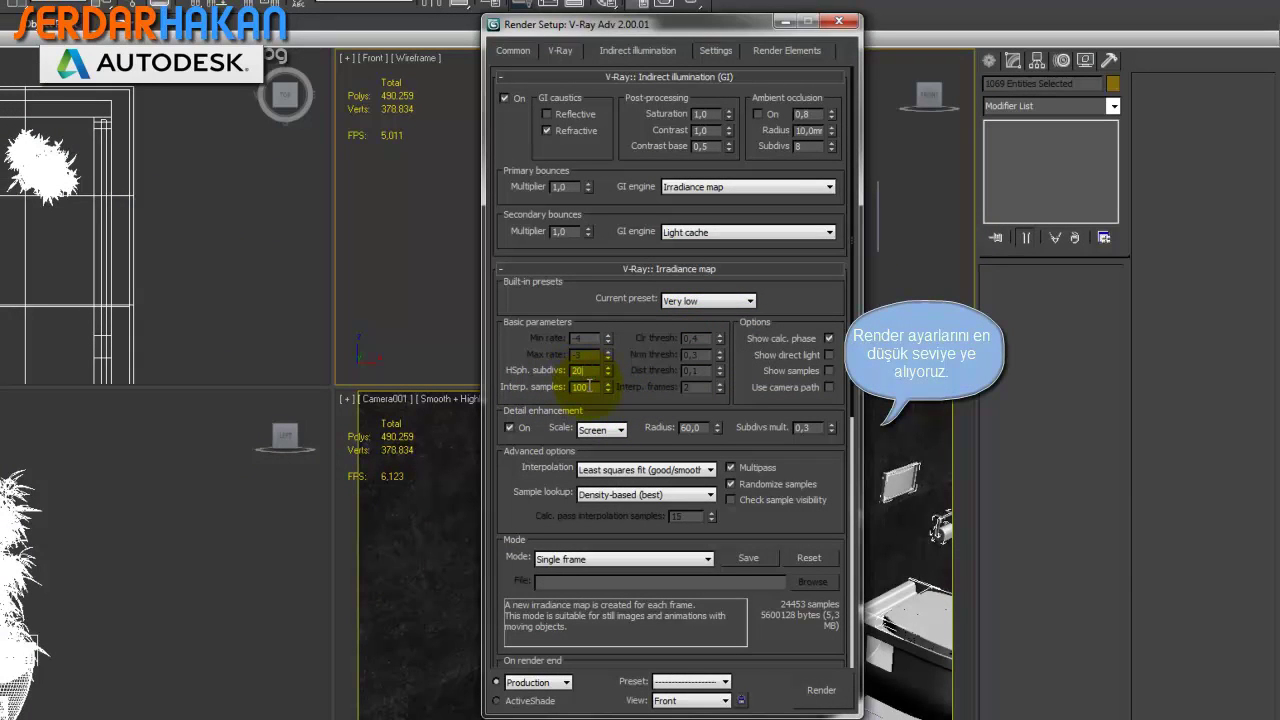
pyautogui.write('10')
pyautogui.moveTo(630, 400); pyautogui.dragTo(657, 206)
pyautogui.doubleClick(620, 577)
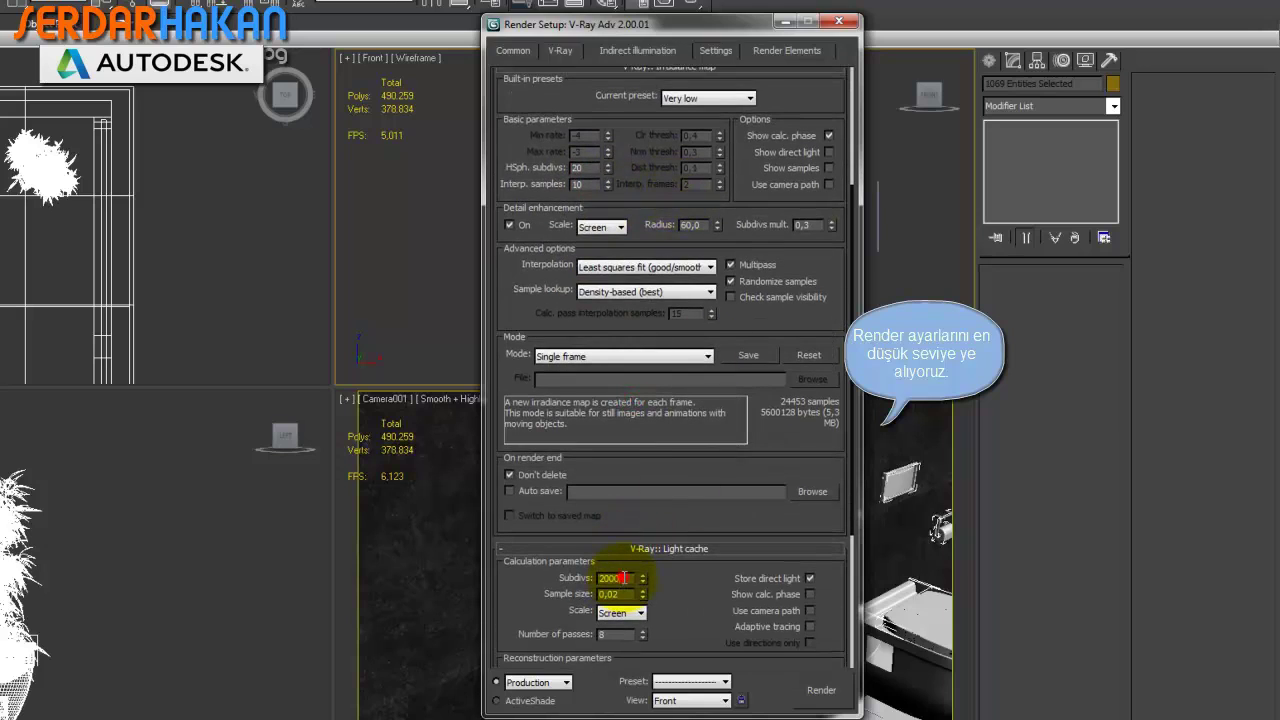
pyautogui.write('20')
# Step: Expand the Assign Renderer rollout on the Common tab of Render Setup
pyautogui.click(513, 50)
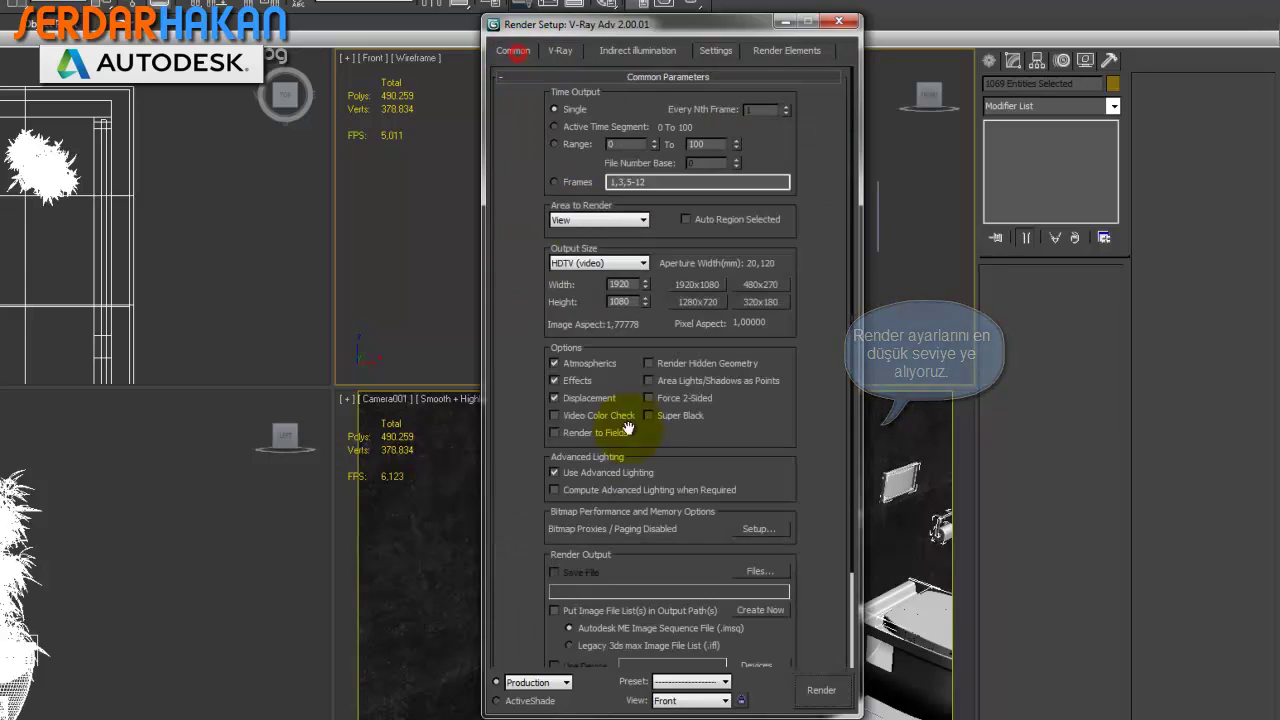
pyautogui.moveTo(511, 545); pyautogui.dragTo(556, 95)
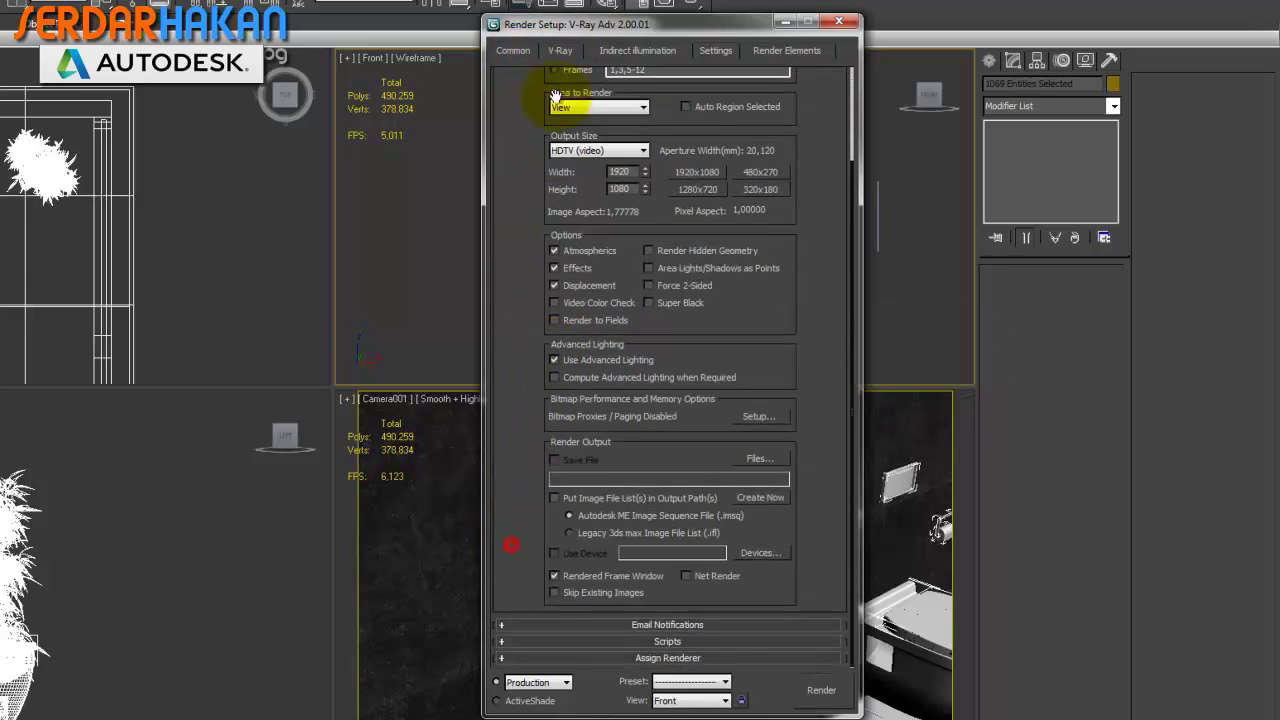
pyautogui.click(686, 657)
pyautogui.moveTo(549, 626); pyautogui.dragTo(652, 615)
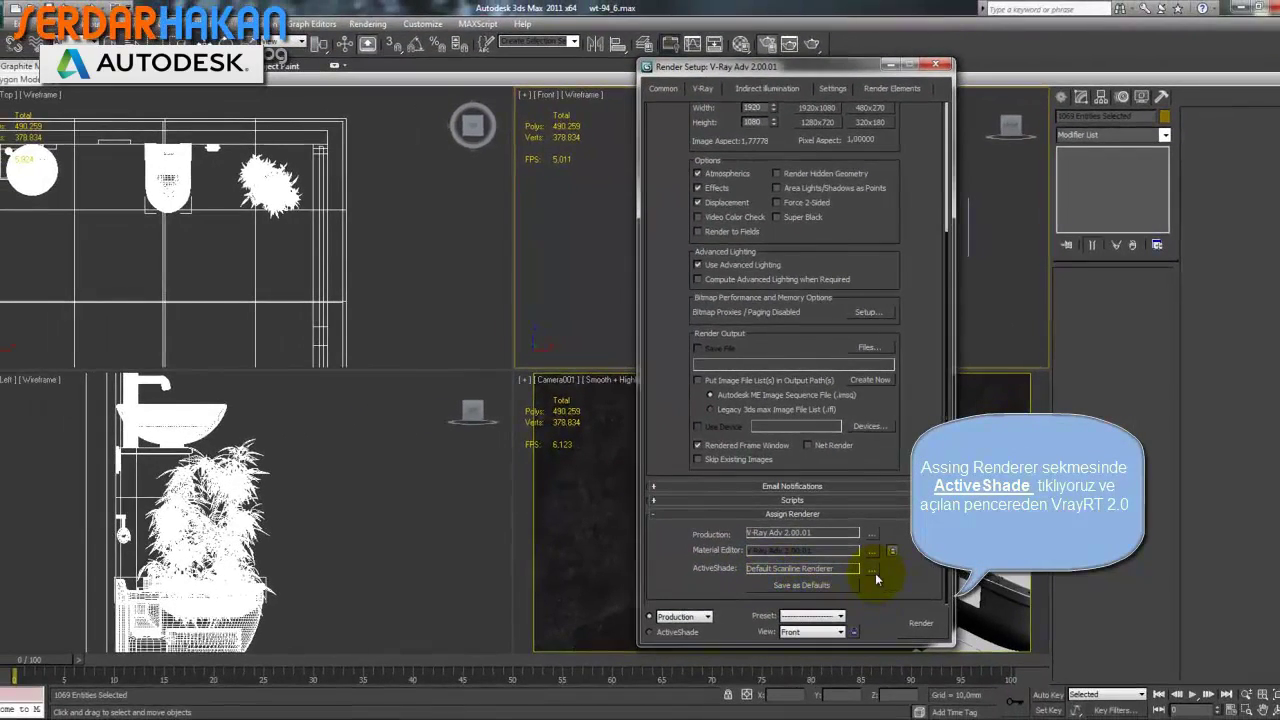
# Step: Assign V-Ray RT 2.00.01 as the ActiveShade renderer
pyautogui.click(873, 570)
pyautogui.click(740, 268)
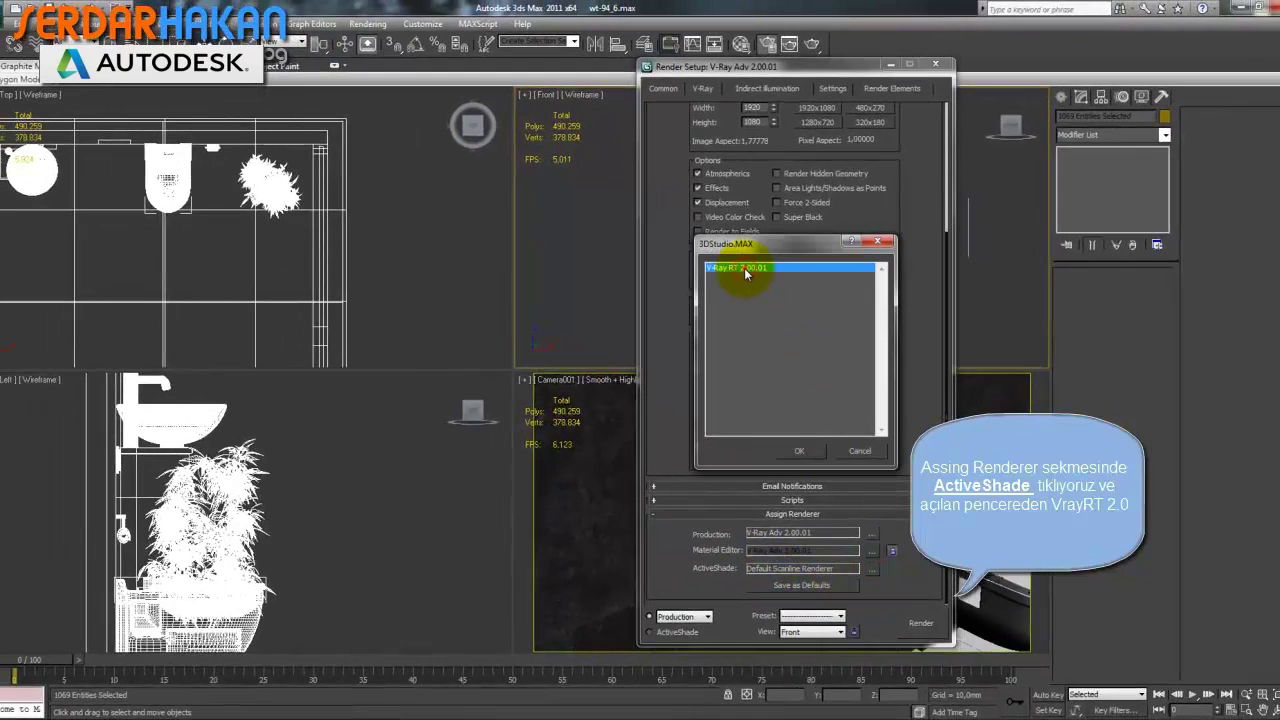
pyautogui.doubleClick(745, 269)
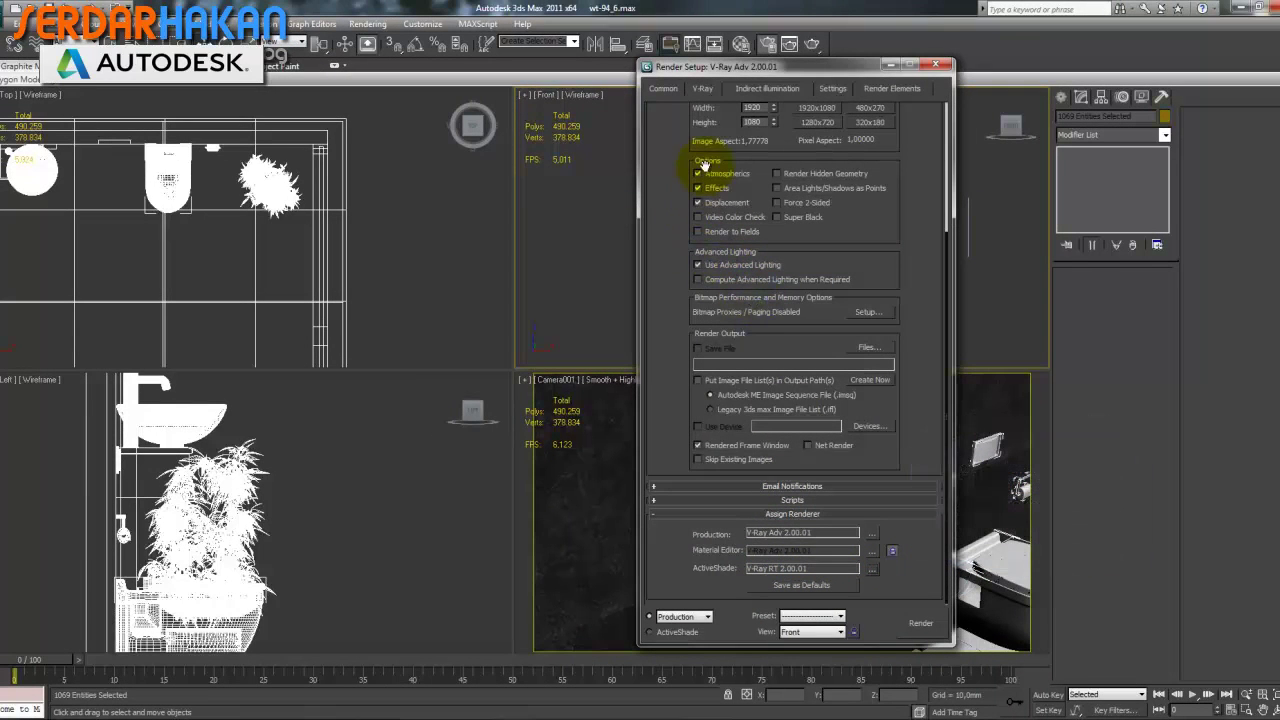
pyautogui.scroll(3, 705, 170)
pyautogui.scroll(5, 700, 200)
# Step: Return to the Indirect illumination settings and open the Top viewport's view menu
pyautogui.click(703, 88)
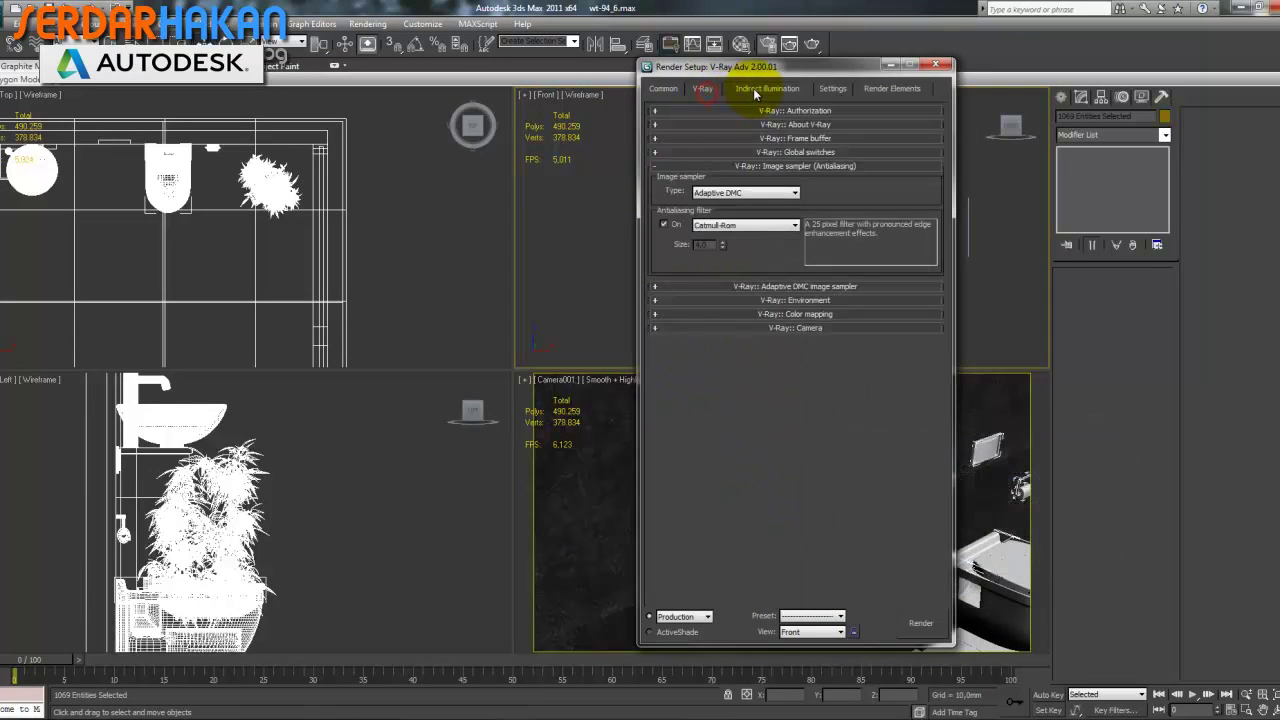
pyautogui.click(751, 89)
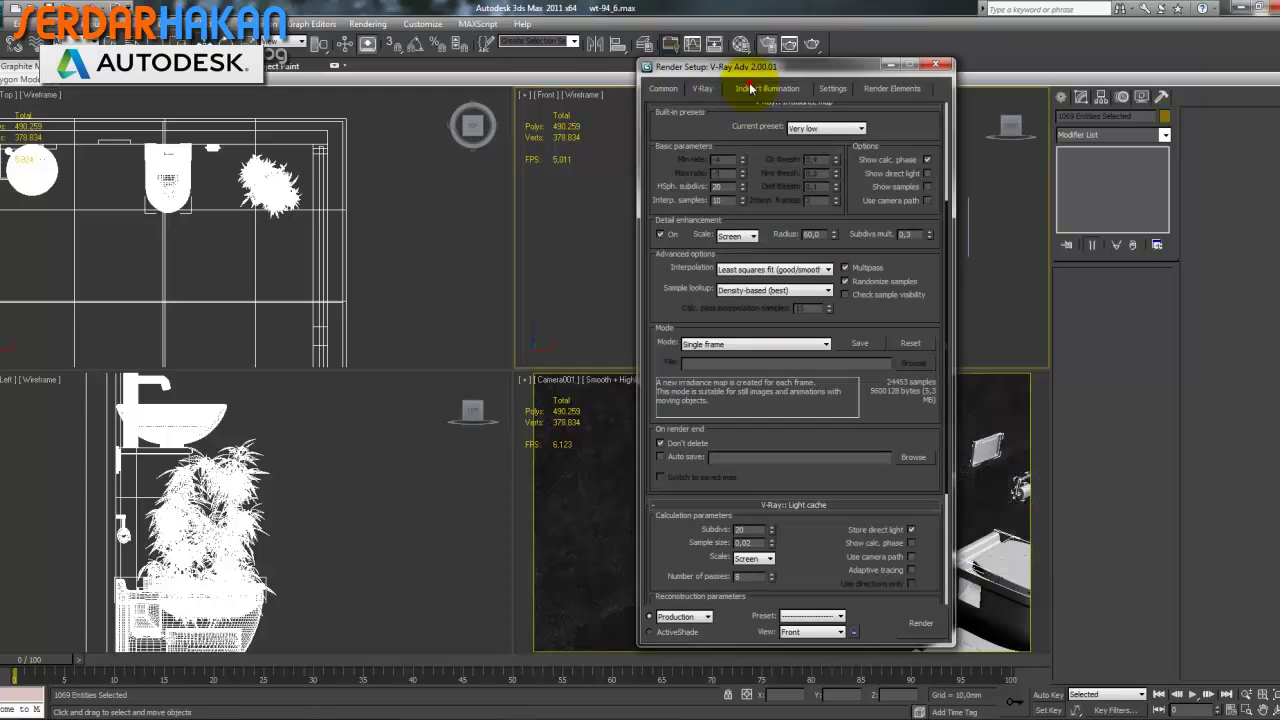
pyautogui.click(293, 233)
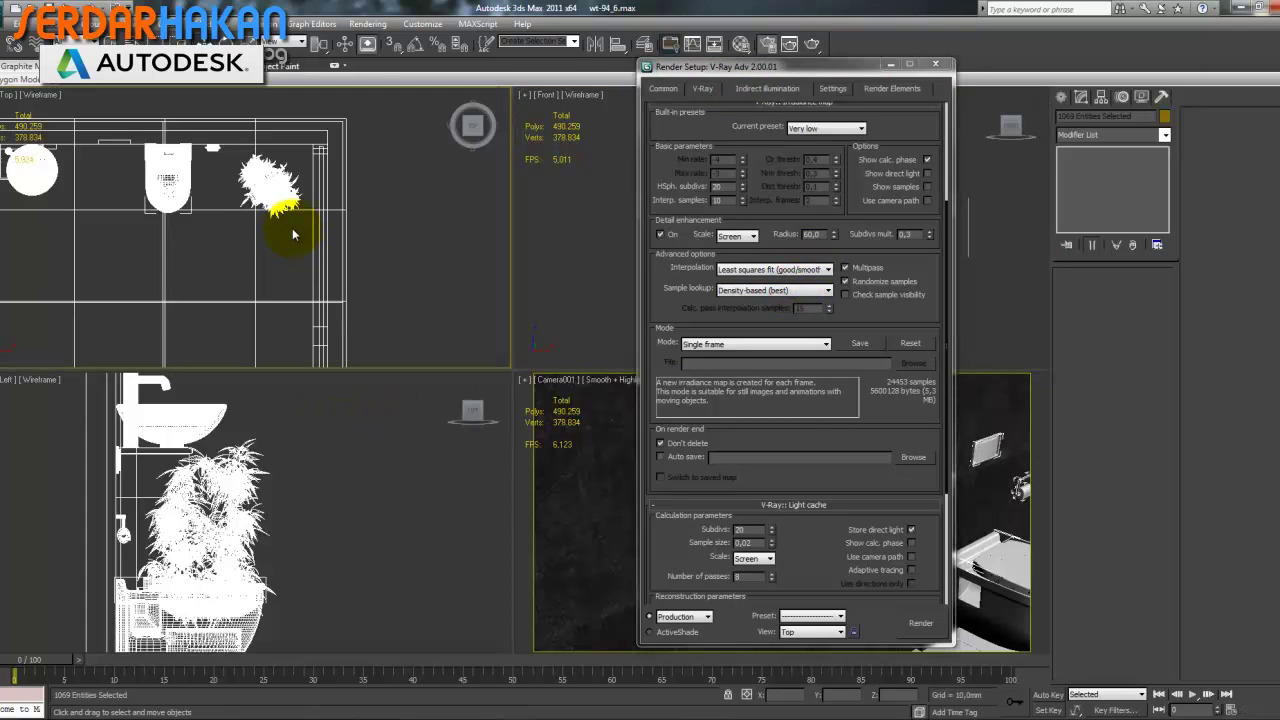
pyautogui.click(8, 94)
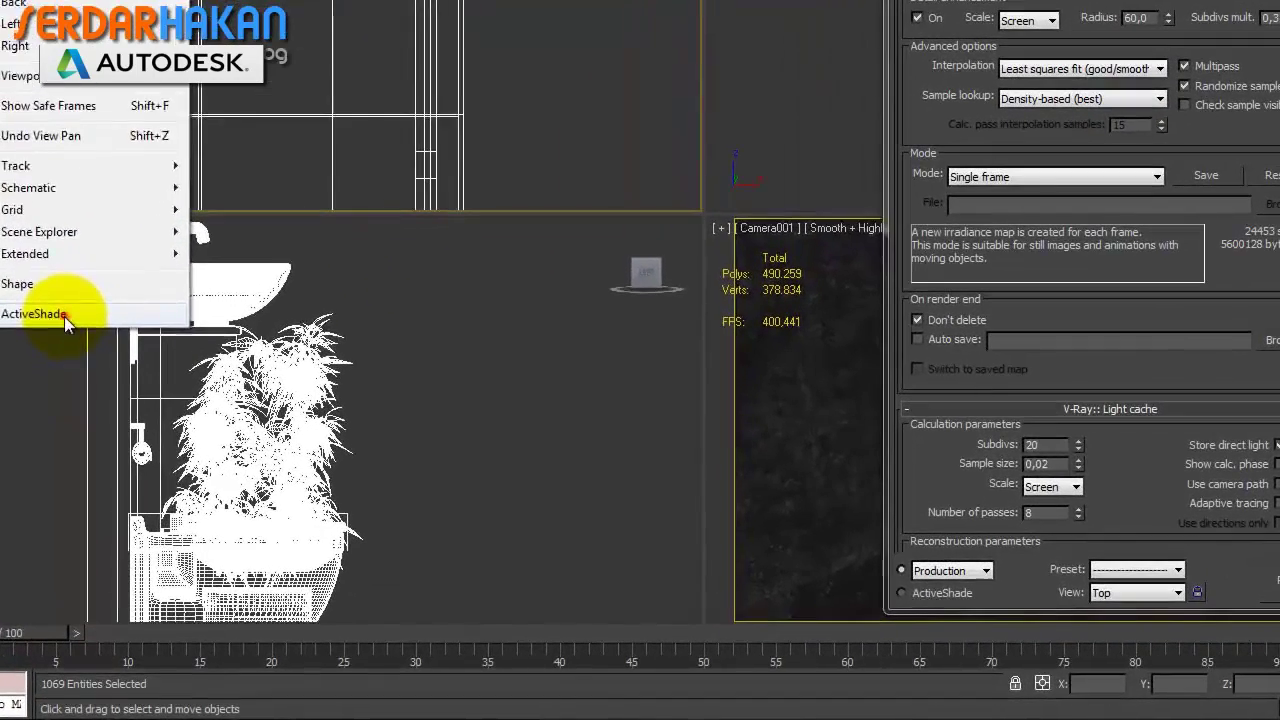
# Step: Turn the Top viewport into an ActiveShade view, start the V-Ray RT render, and move its console
pyautogui.click(68, 444)
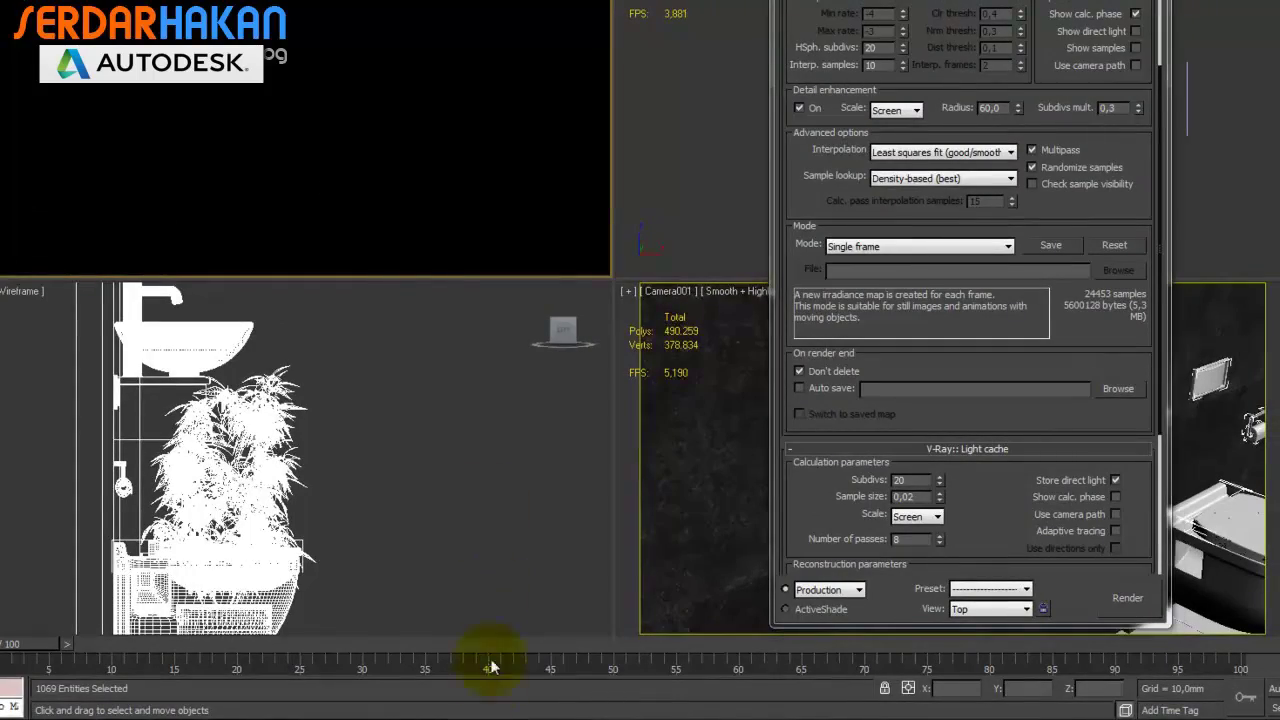
pyautogui.hotkey('shift', 'q')
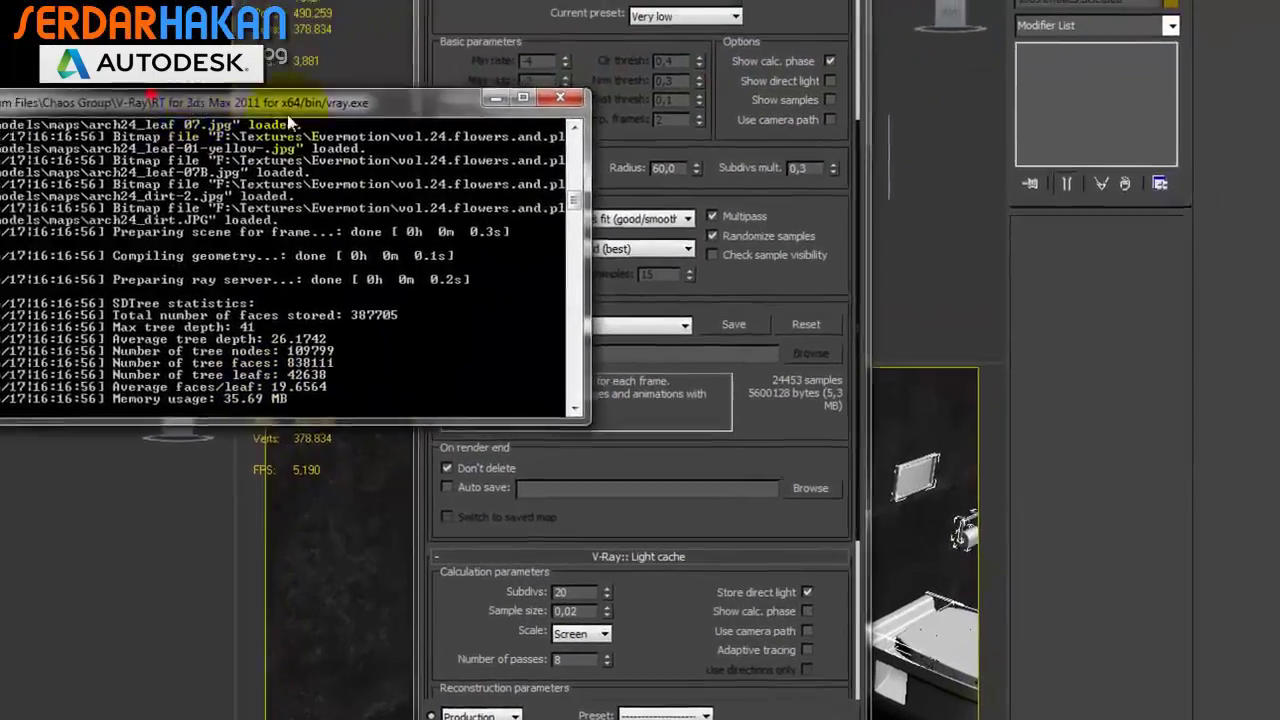
pyautogui.moveTo(448, 60); pyautogui.dragTo(571, 204)
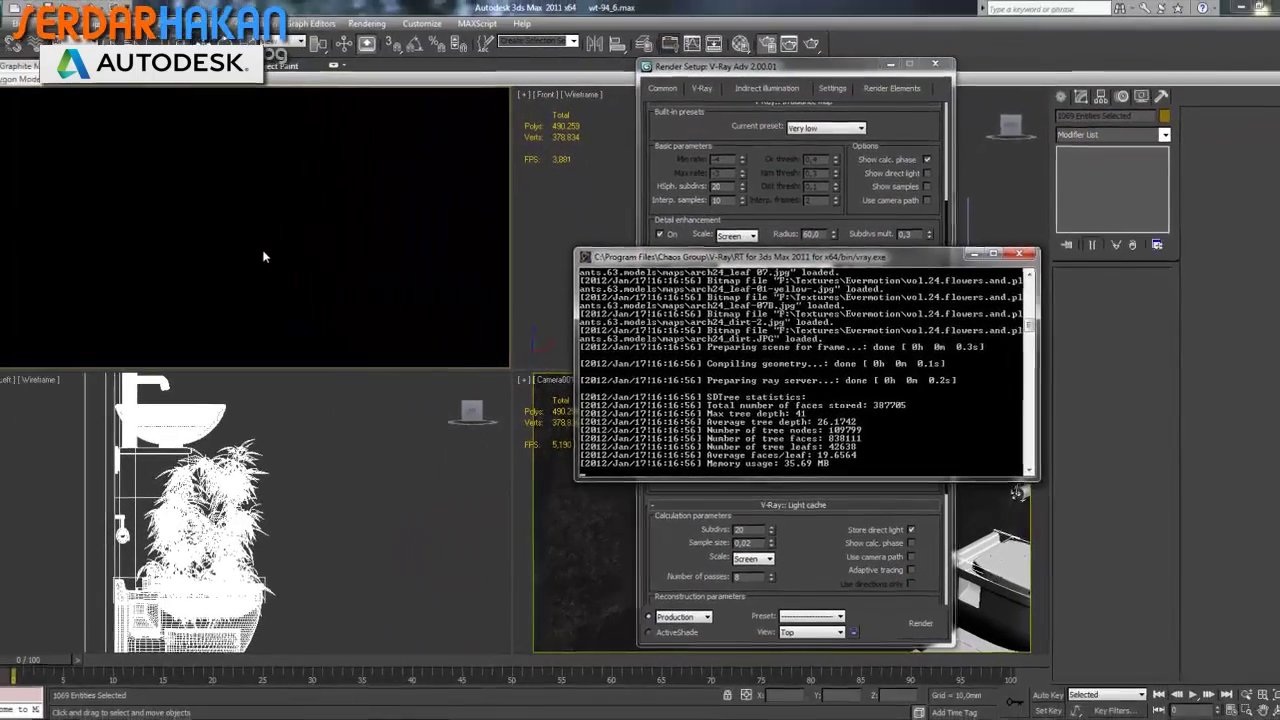
# Step: Bring the render settings forward and open the ActiveShade viewport's quad menu
pyautogui.click(263, 257)
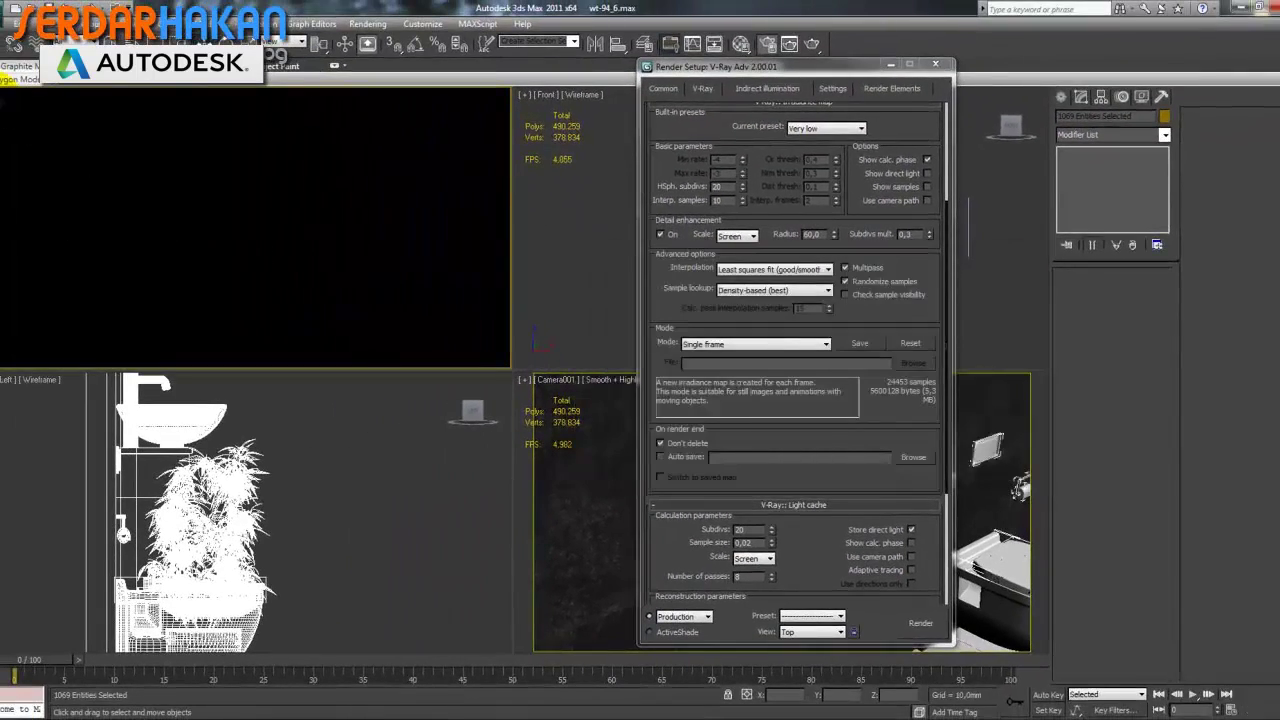
pyautogui.rightClick(82, 106)
pyautogui.rightClick(37, 145)
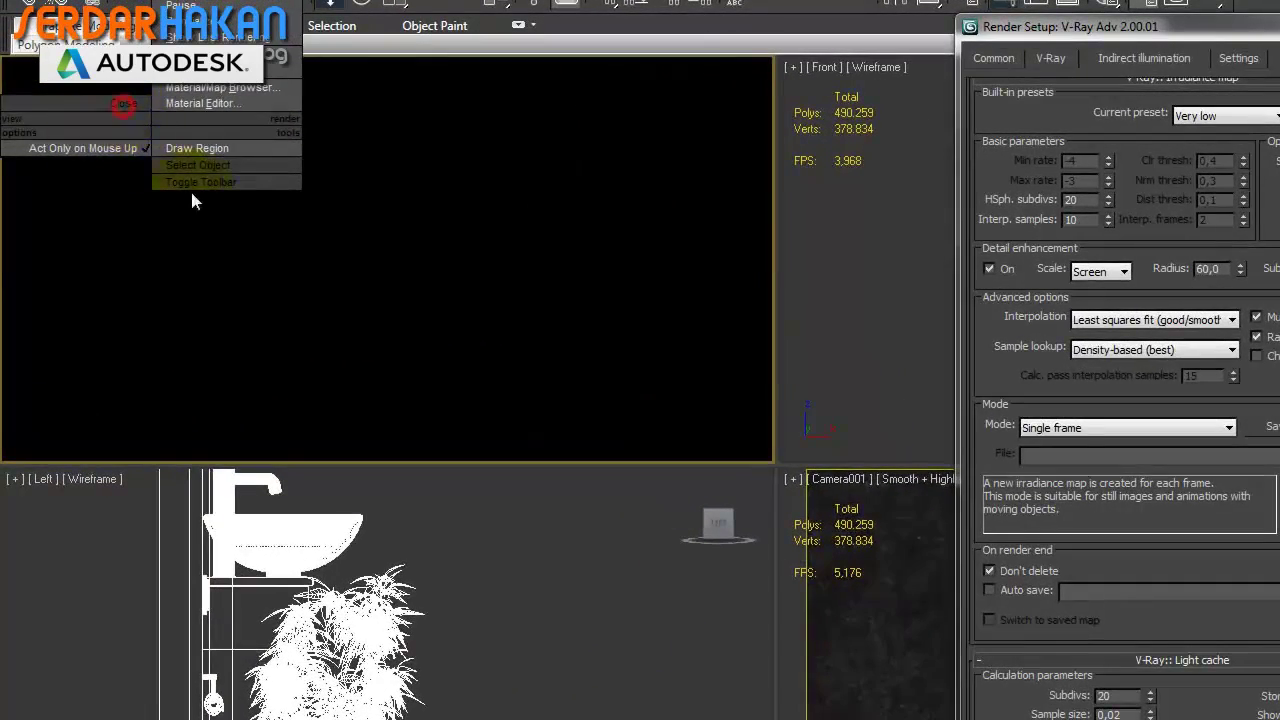
# Step: Close ActiveShade, switch that viewport to Camera002 then Camera001, and close Render Setup
pyautogui.click(295, 325)
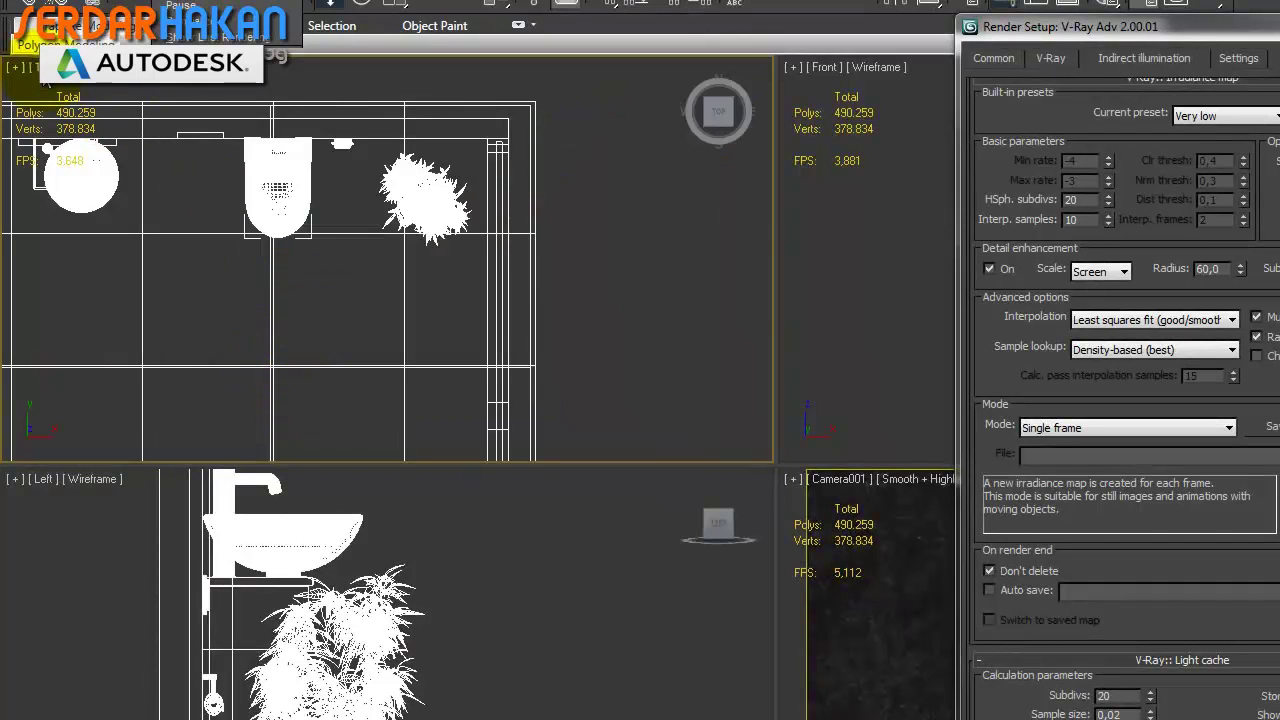
pyautogui.click(34, 66)
pyautogui.moveTo(98, 91)
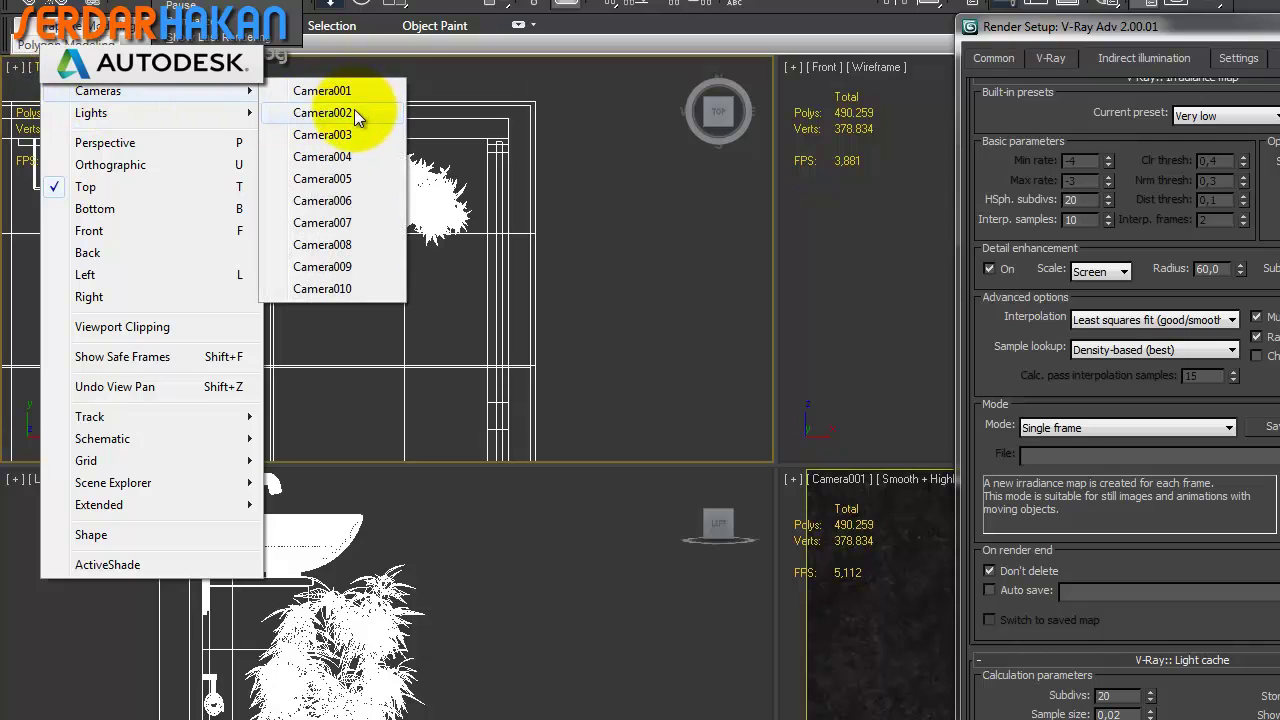
pyautogui.click(354, 112)
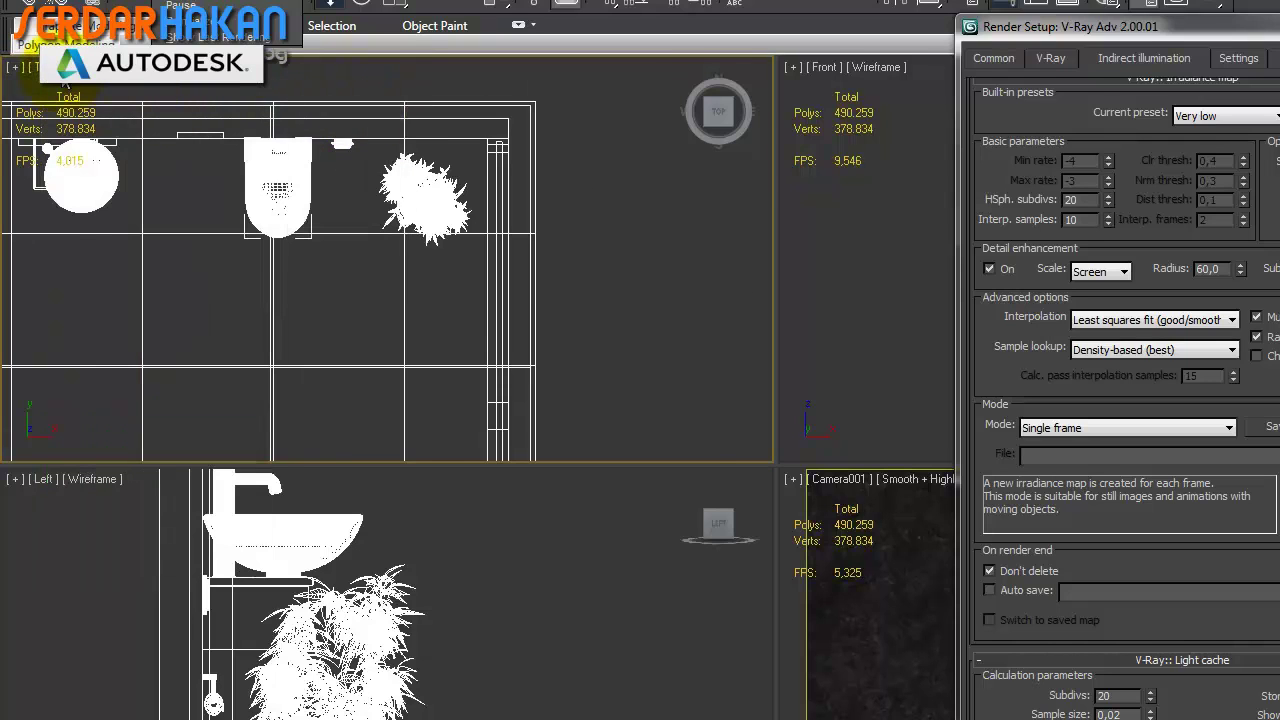
pyautogui.click(34, 66)
pyautogui.moveTo(110, 91)
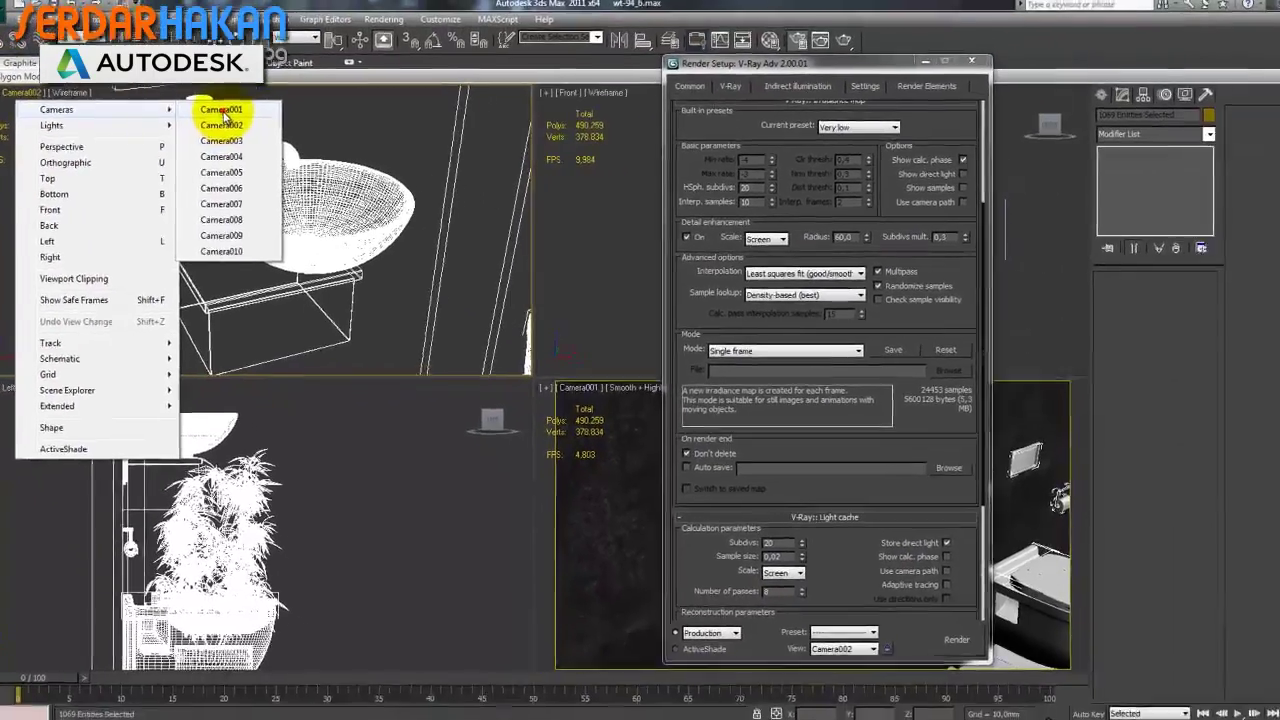
pyautogui.click(317, 95)
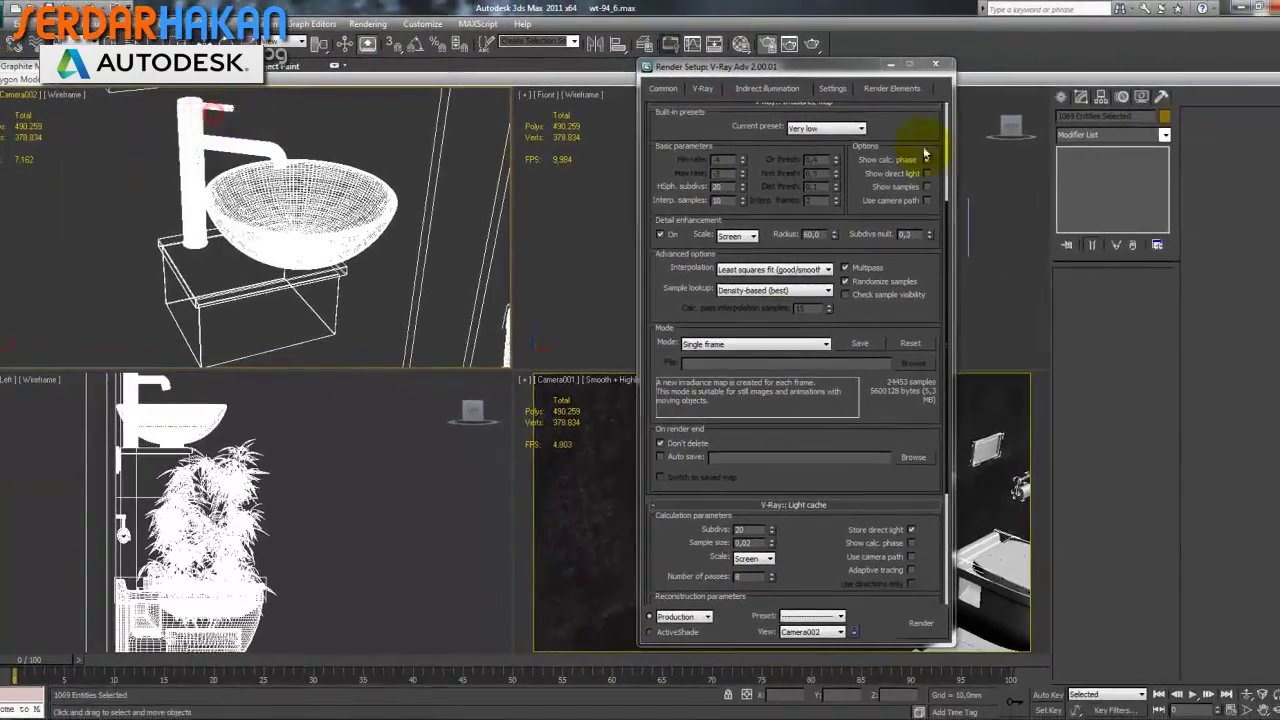
pyautogui.click(937, 67)
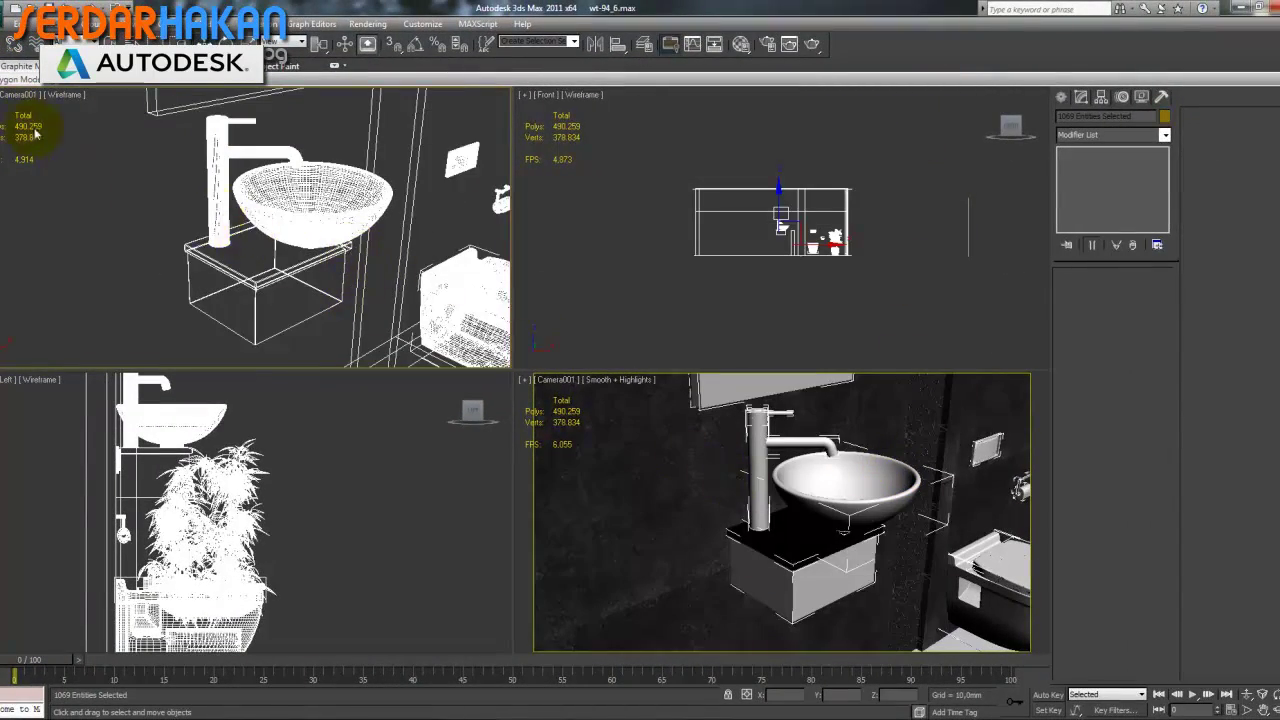
# Step: Switch the Camera001 viewport to ActiveShade and move the V-Ray RT console off it
pyautogui.click(14, 96)
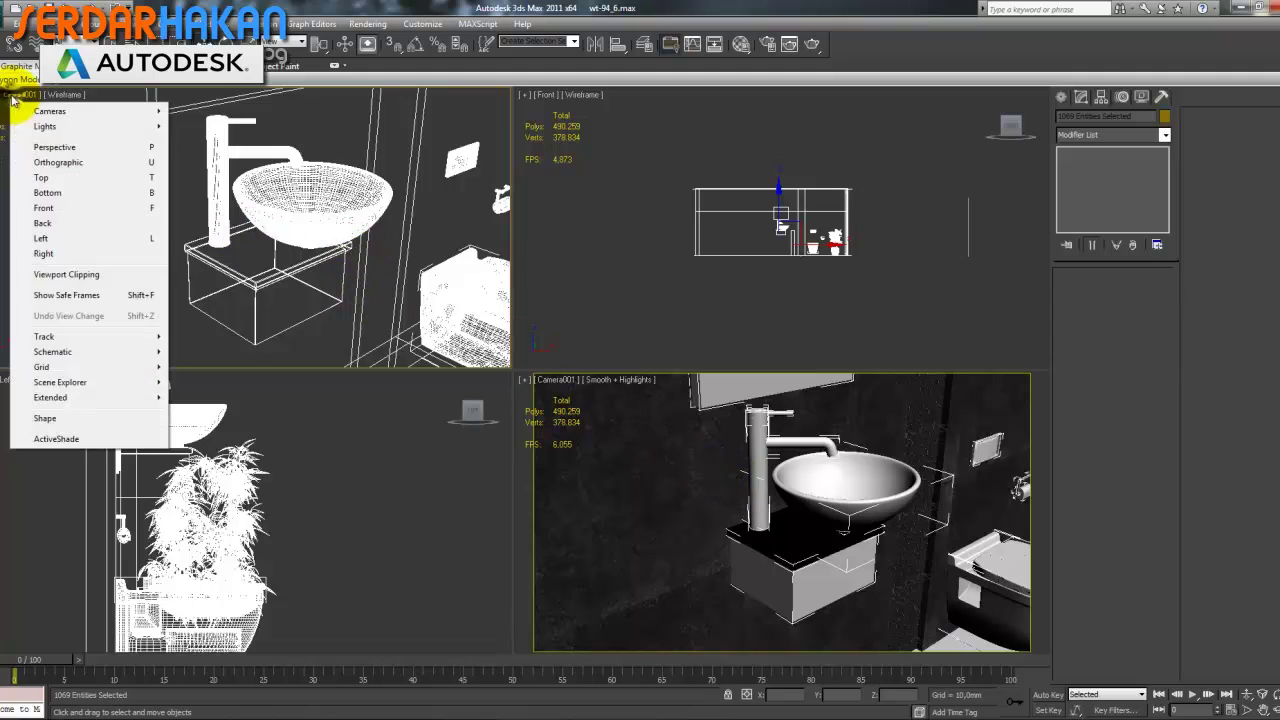
pyautogui.click(60, 441)
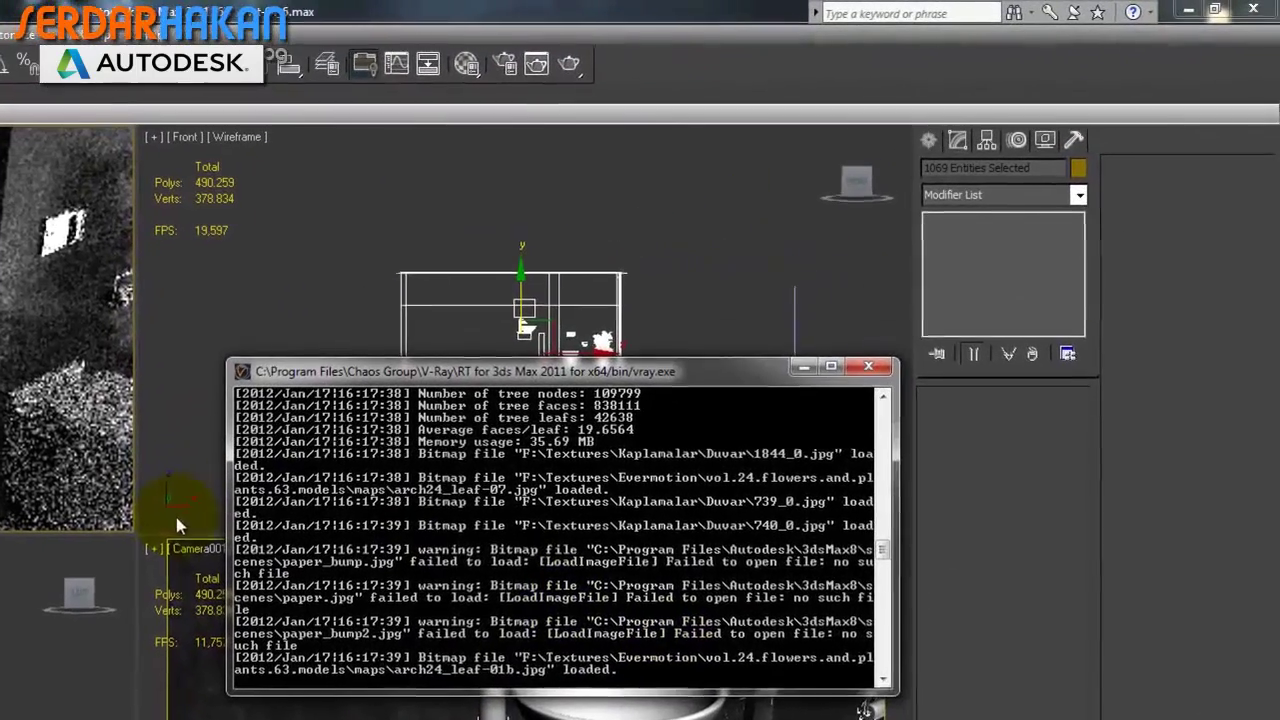
pyautogui.moveTo(546, 374); pyautogui.dragTo(521, 180)
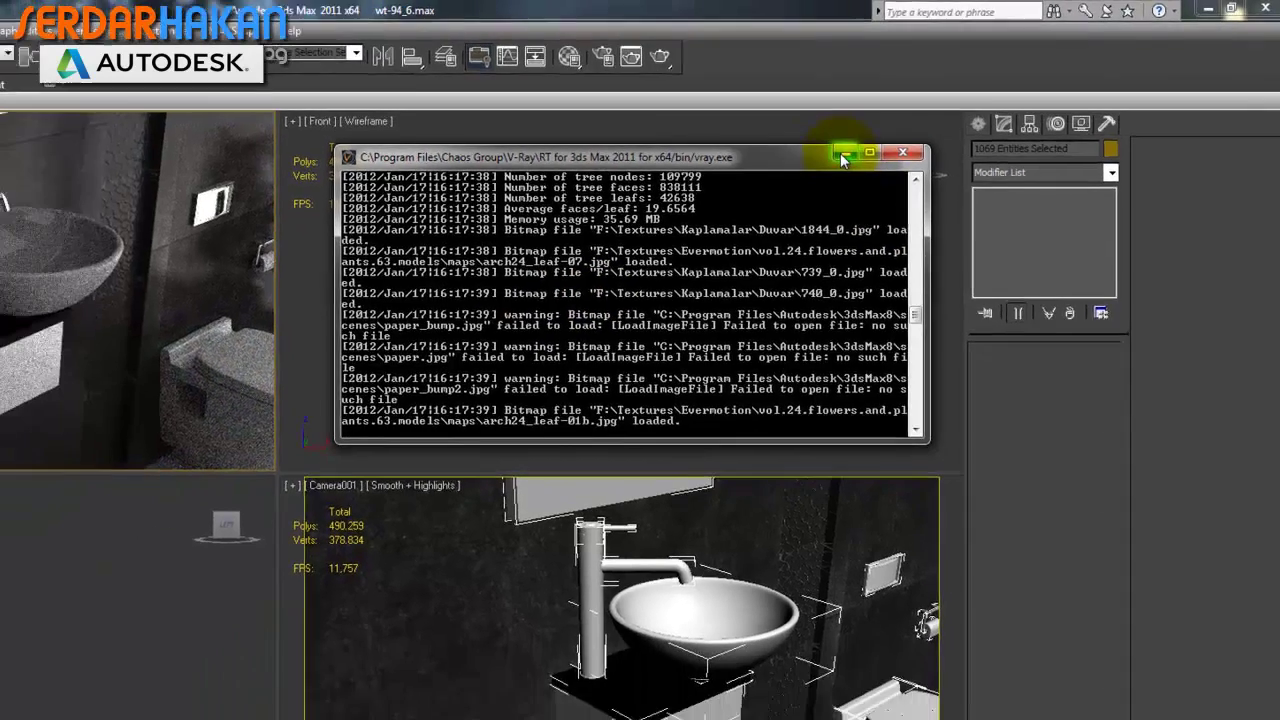
# Step: Minimize the V-Ray console and orbit Camera001 to a new angle on the sink
pyautogui.click(843, 153)
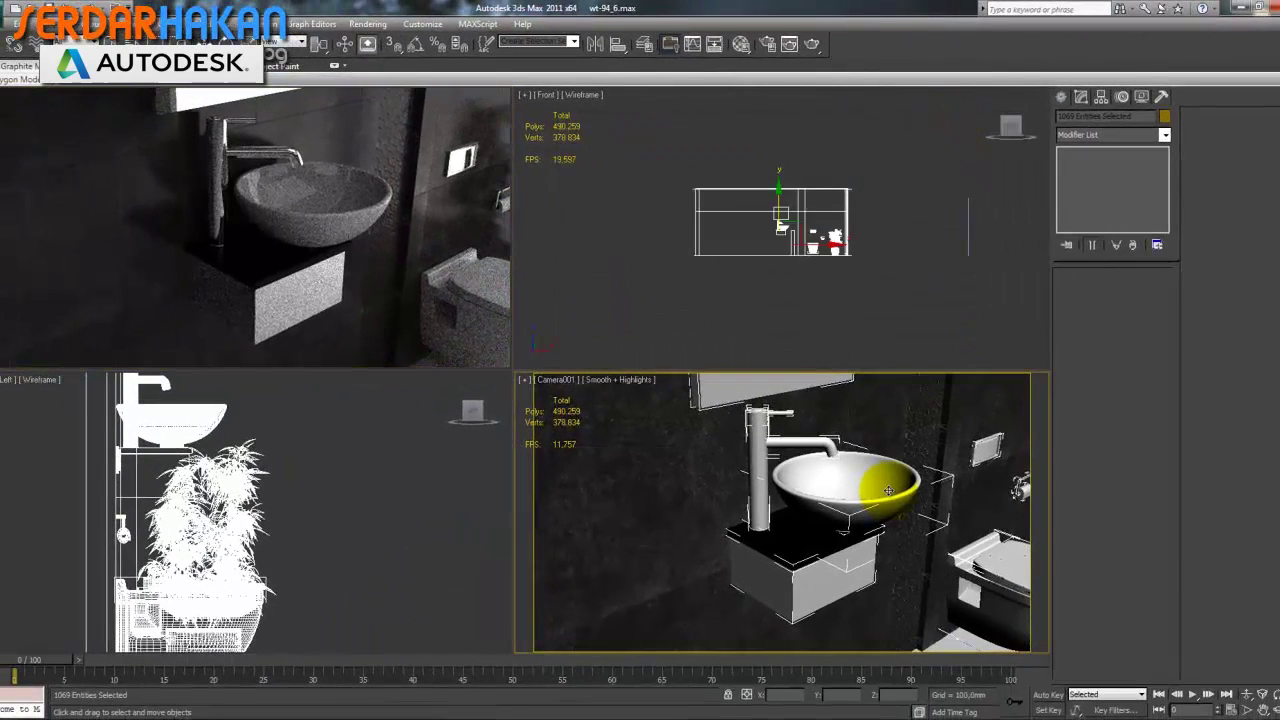
pyautogui.click(1233, 709)
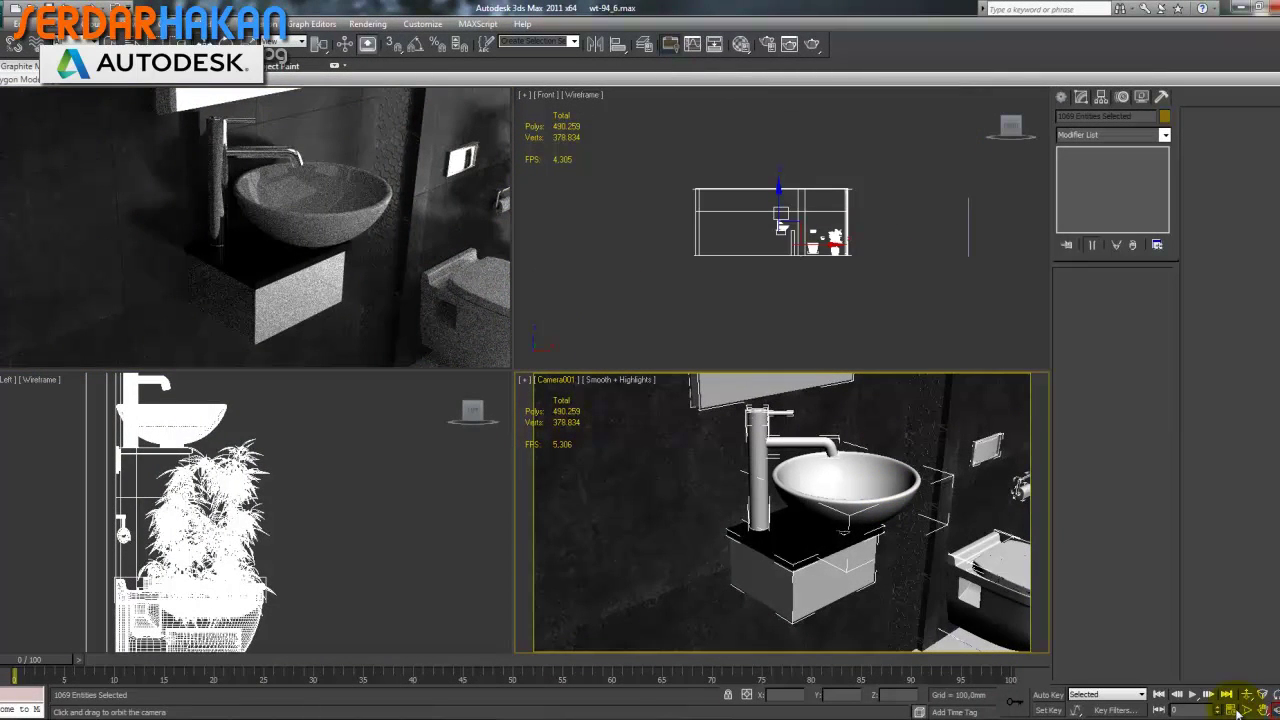
pyautogui.moveTo(871, 500)
pyautogui.mouseDown()
pyautogui.moveTo(898, 512)
pyautogui.moveTo(900, 500)
pyautogui.mouseUp()
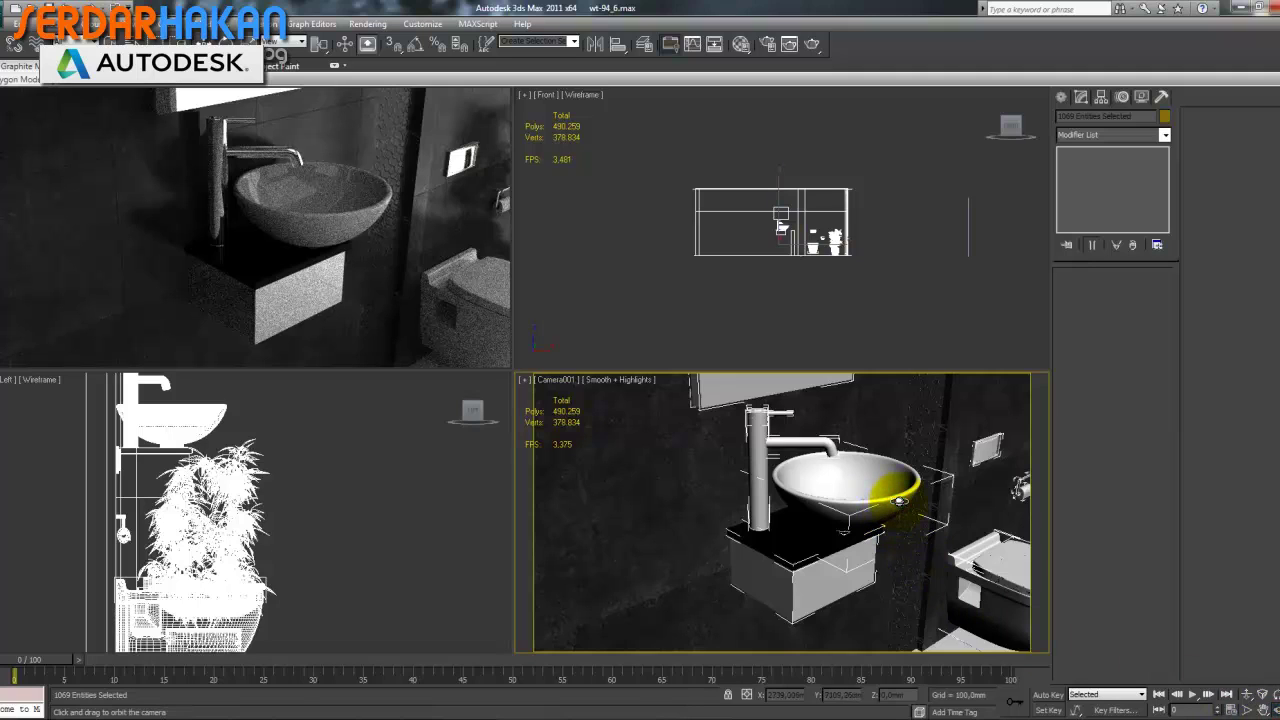
pyautogui.moveTo(900, 500); pyautogui.dragTo(877, 501)
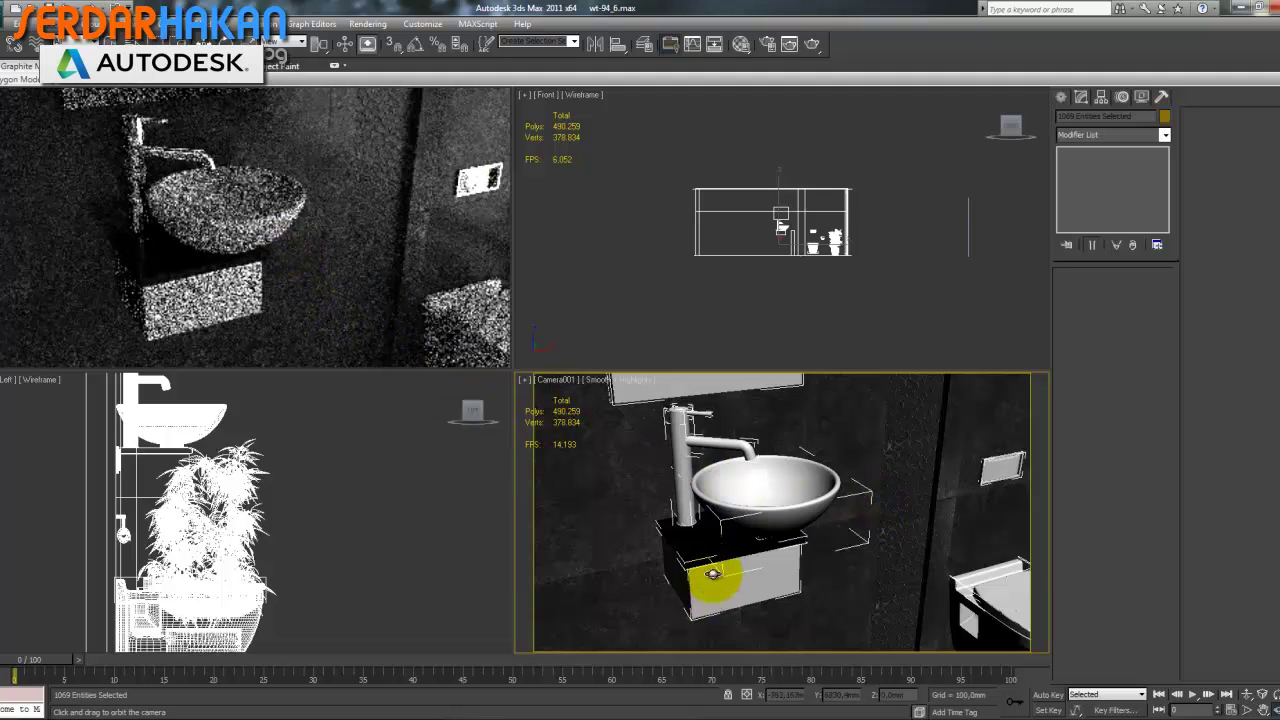
# Step: View the scene through Camera002, then Camera003, from the Select Camera list
pyautogui.press('c')
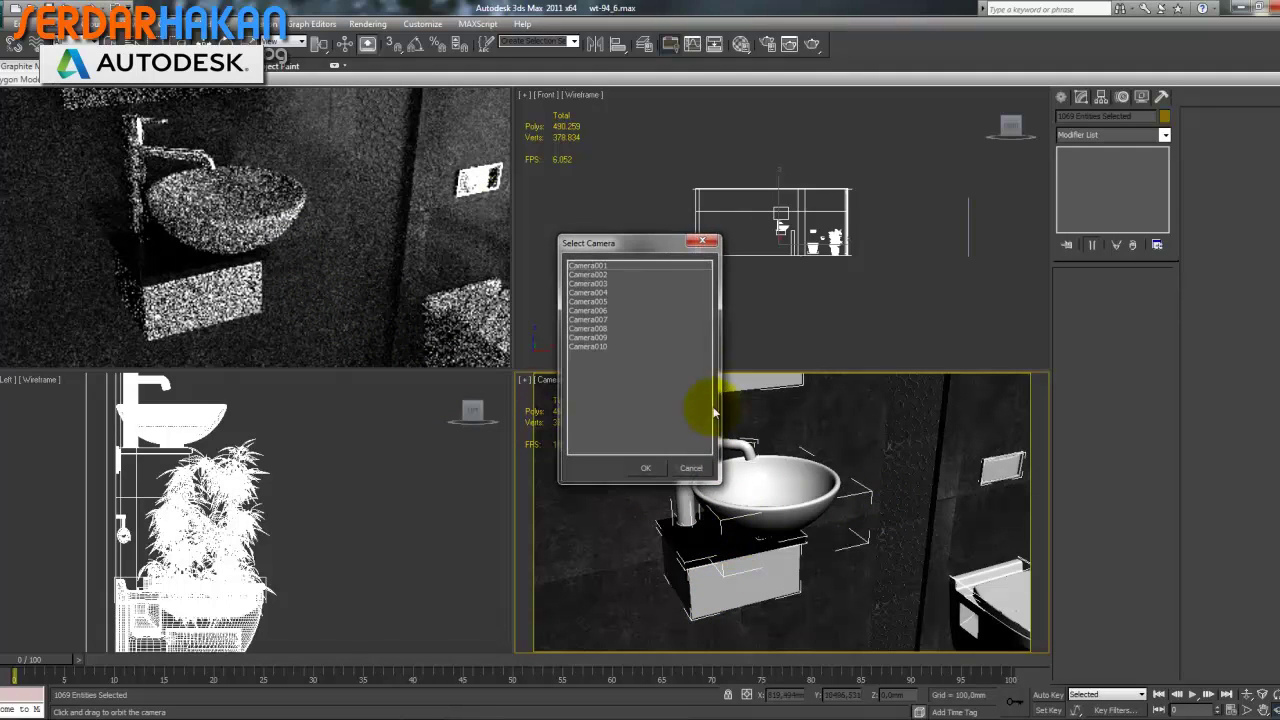
pyautogui.doubleClick(594, 274)
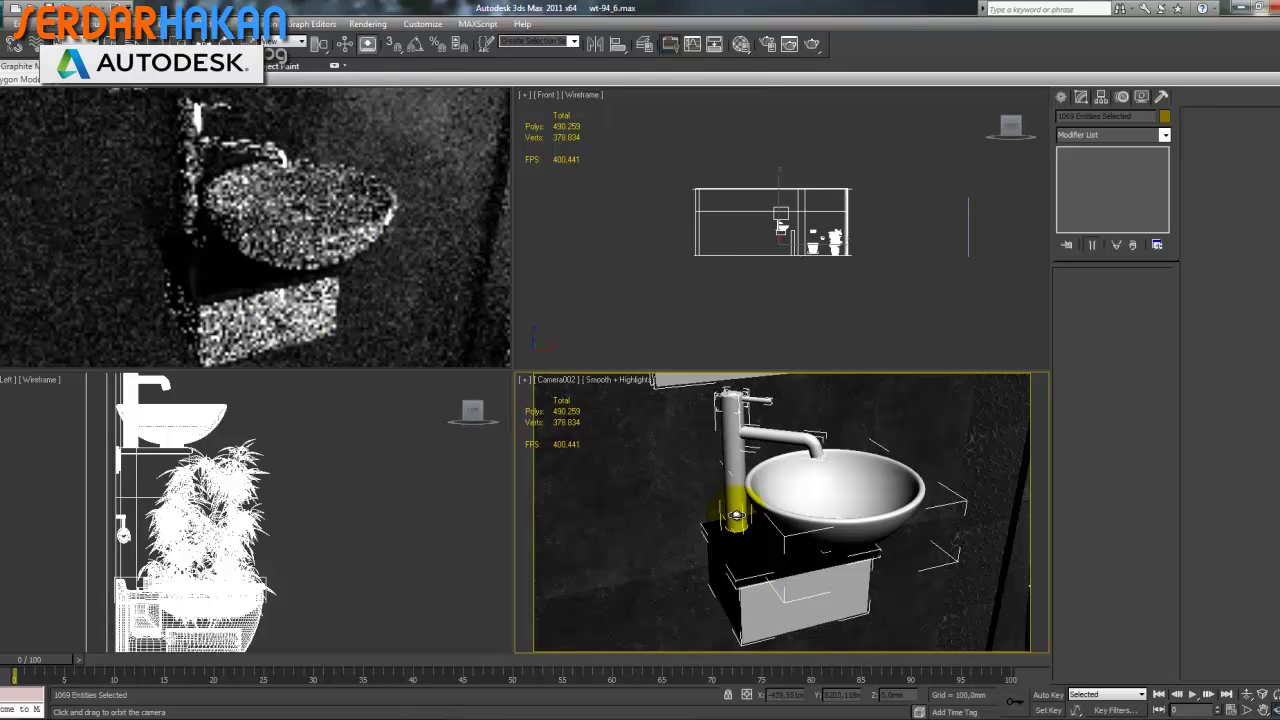
pyautogui.press('c')
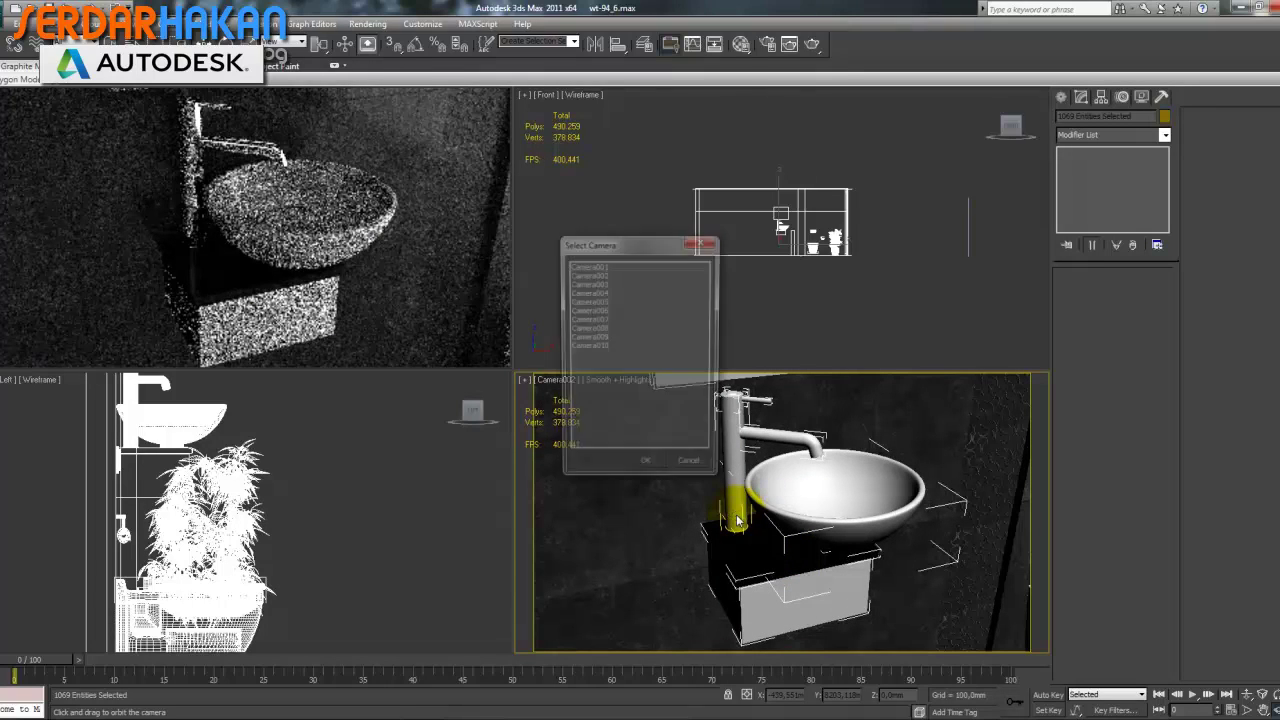
pyautogui.click(598, 285)
pyautogui.doubleClick(598, 285)
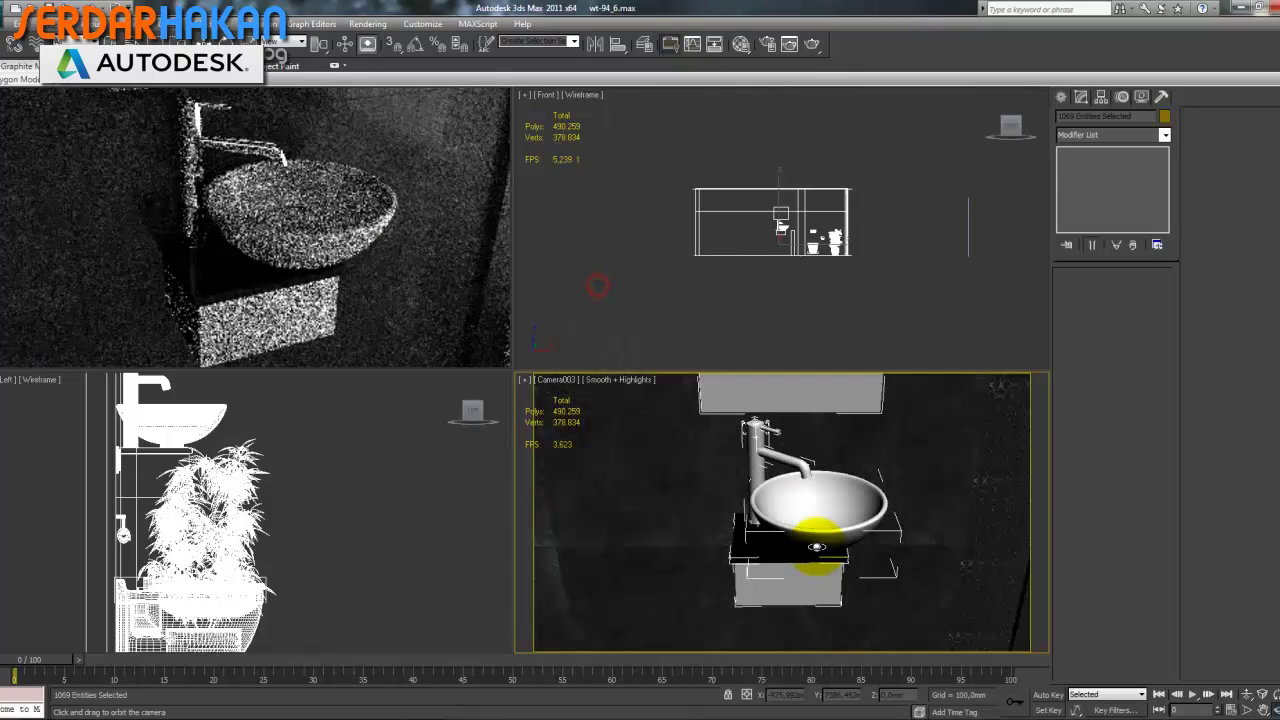
# Step: Rotate the Camera003 view slightly around the sink while ActiveShade re-renders
pyautogui.click(369, 300)
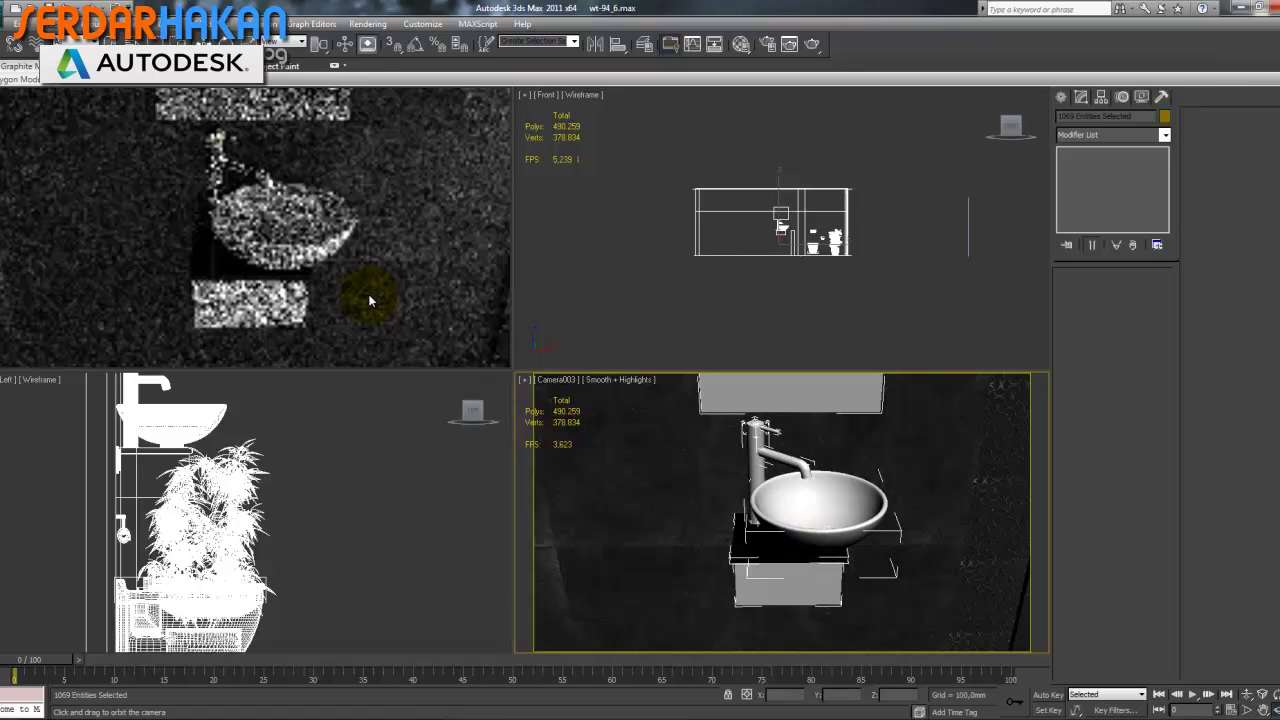
pyautogui.moveTo(369, 300); pyautogui.dragTo(332, 280)
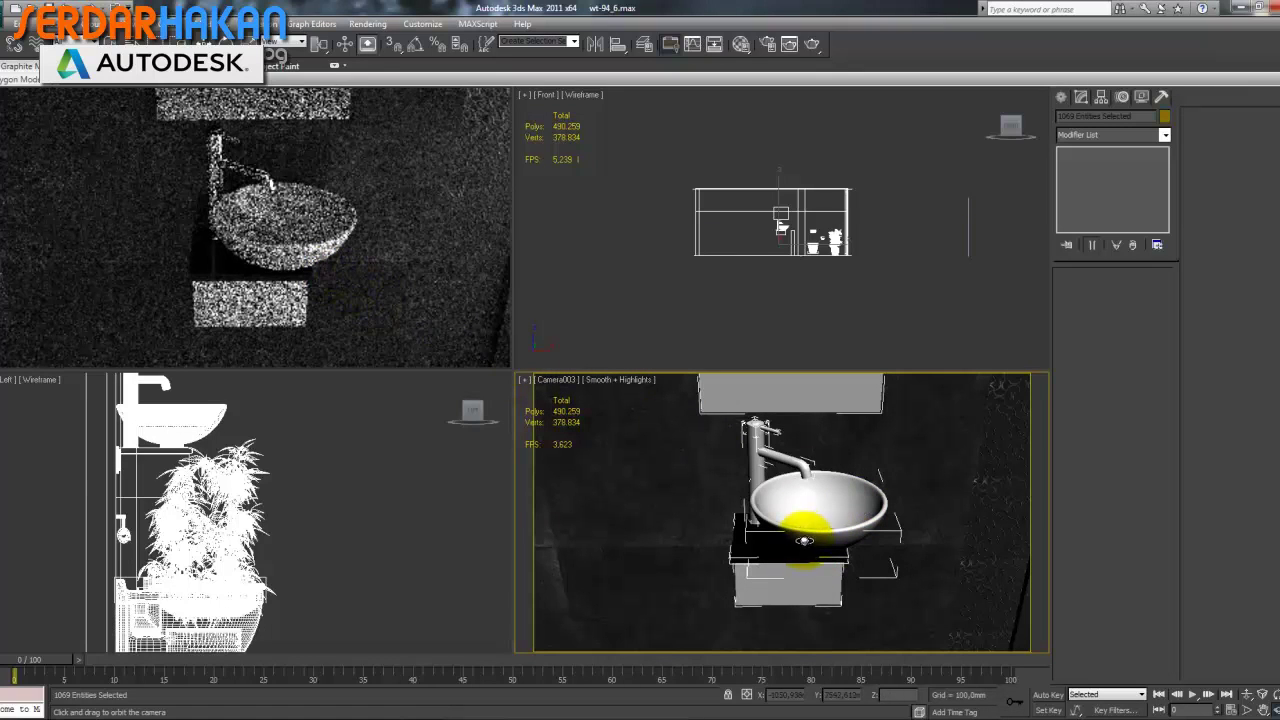
pyautogui.moveTo(800, 514); pyautogui.dragTo(809, 545)
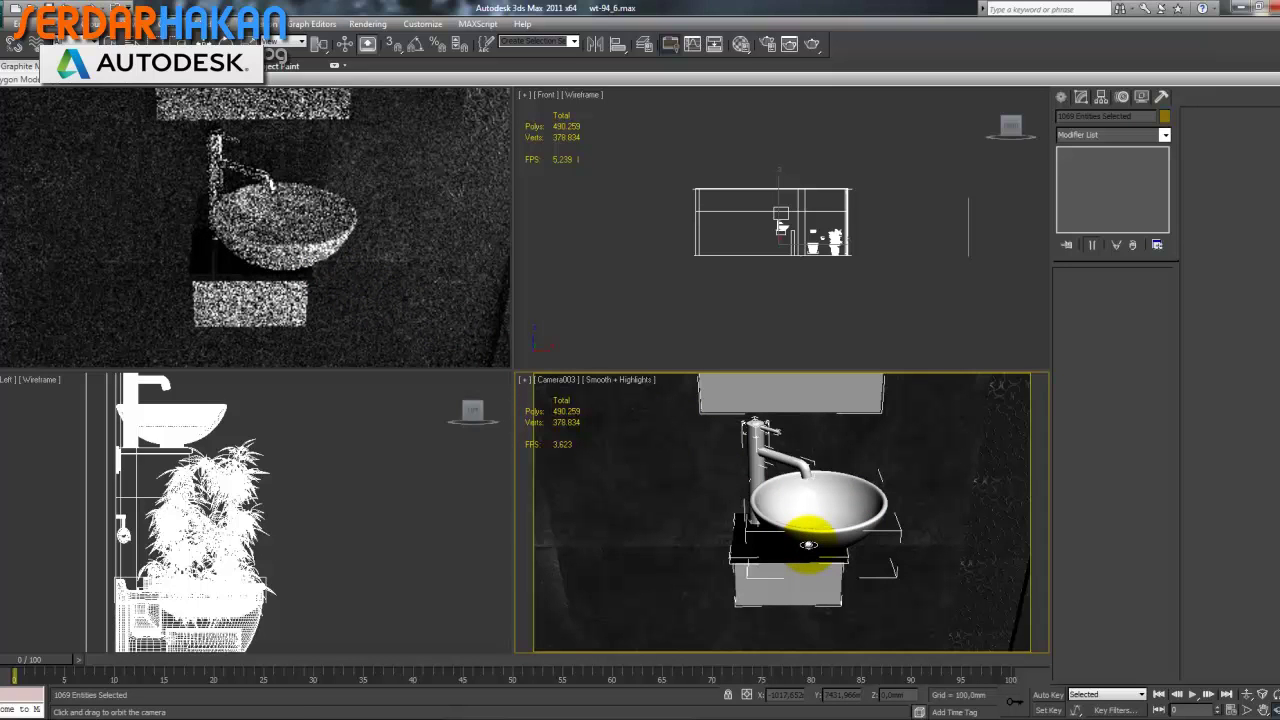
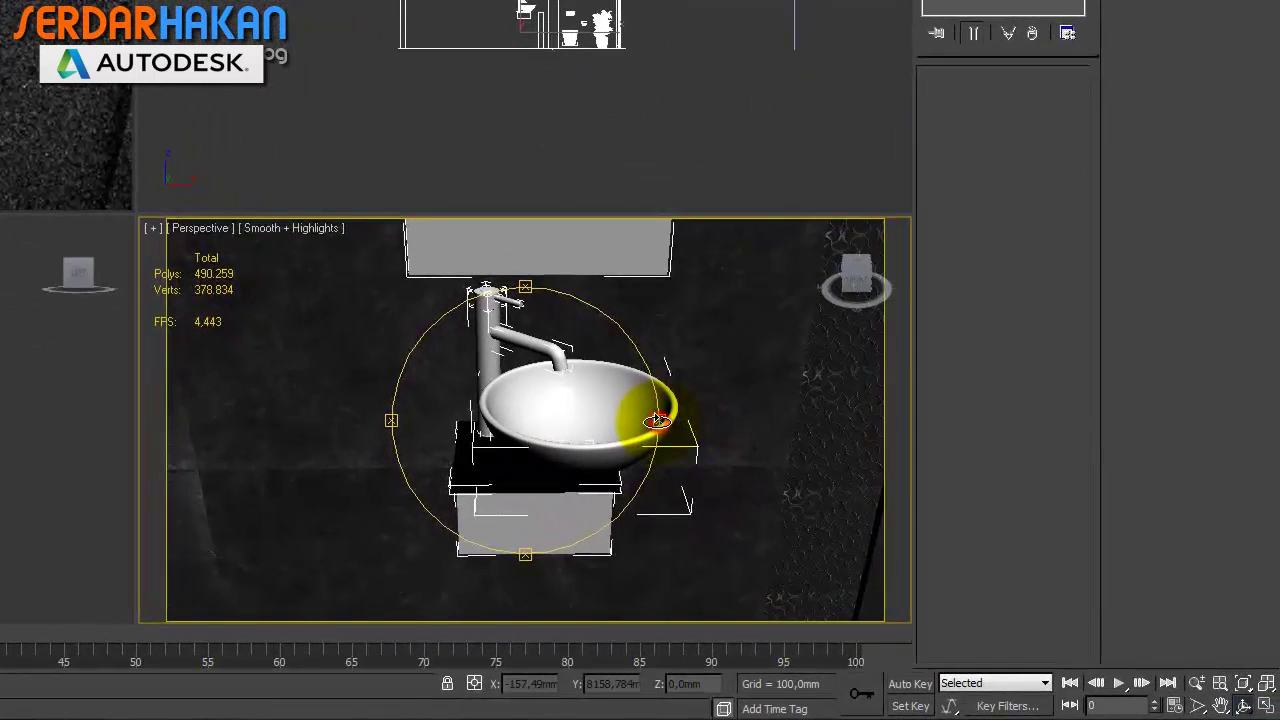
# Step: Arc-rotate the Perspective view down to face the sink head-on, then bring up the ActiveShade quad menu
pyautogui.moveTo(658, 420)
pyautogui.mouseDown()
pyautogui.moveTo(563, 420)
pyautogui.moveTo(573, 416)
pyautogui.mouseUp()
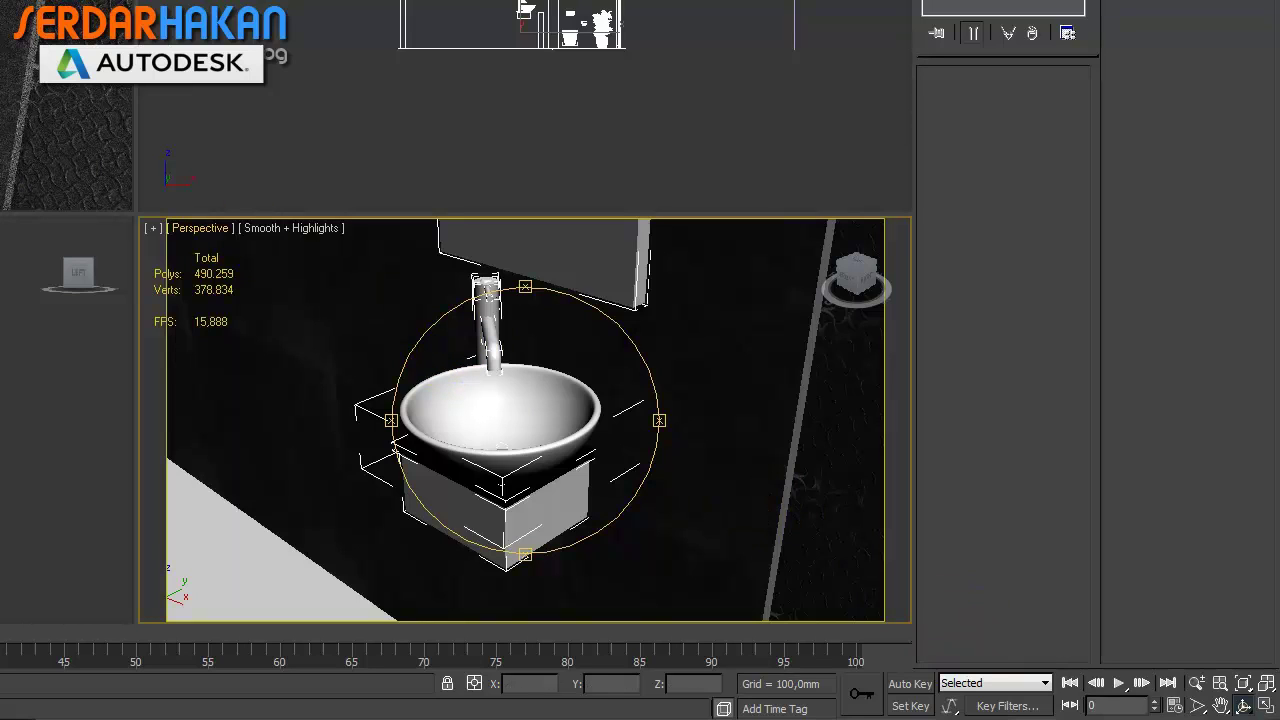
pyautogui.click(528, 549)
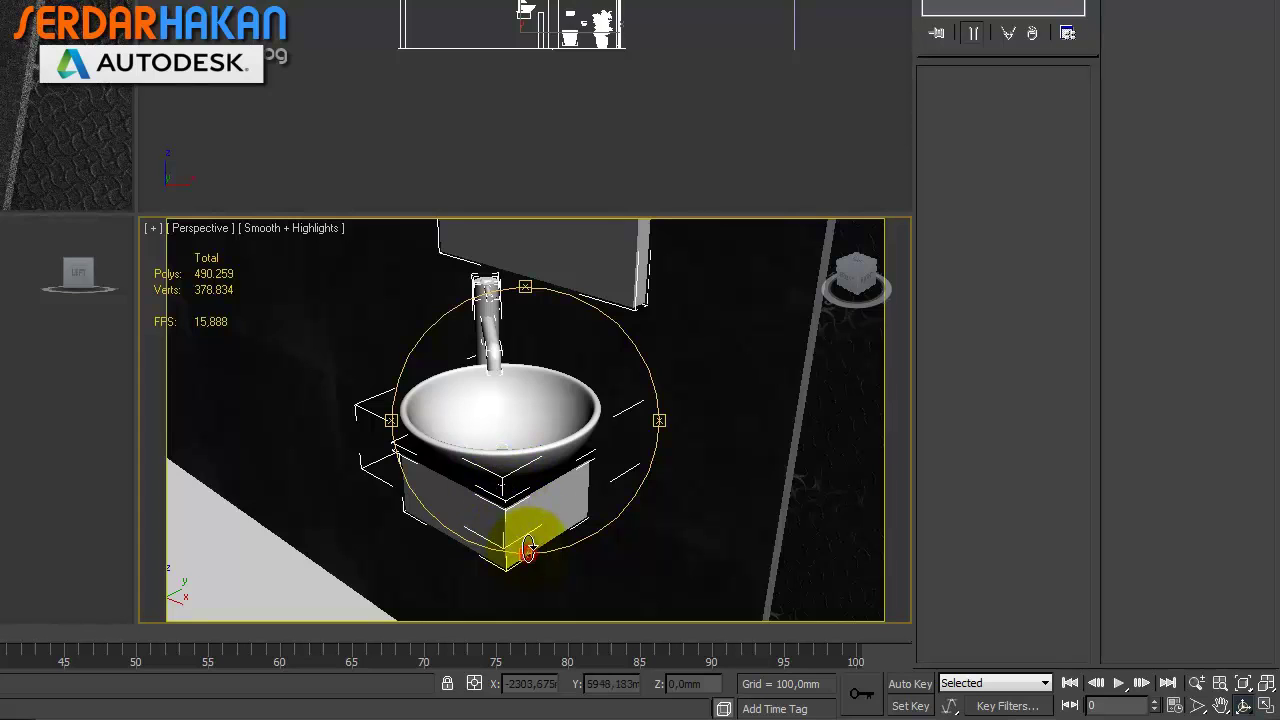
pyautogui.moveTo(528, 549); pyautogui.dragTo(530, 507)
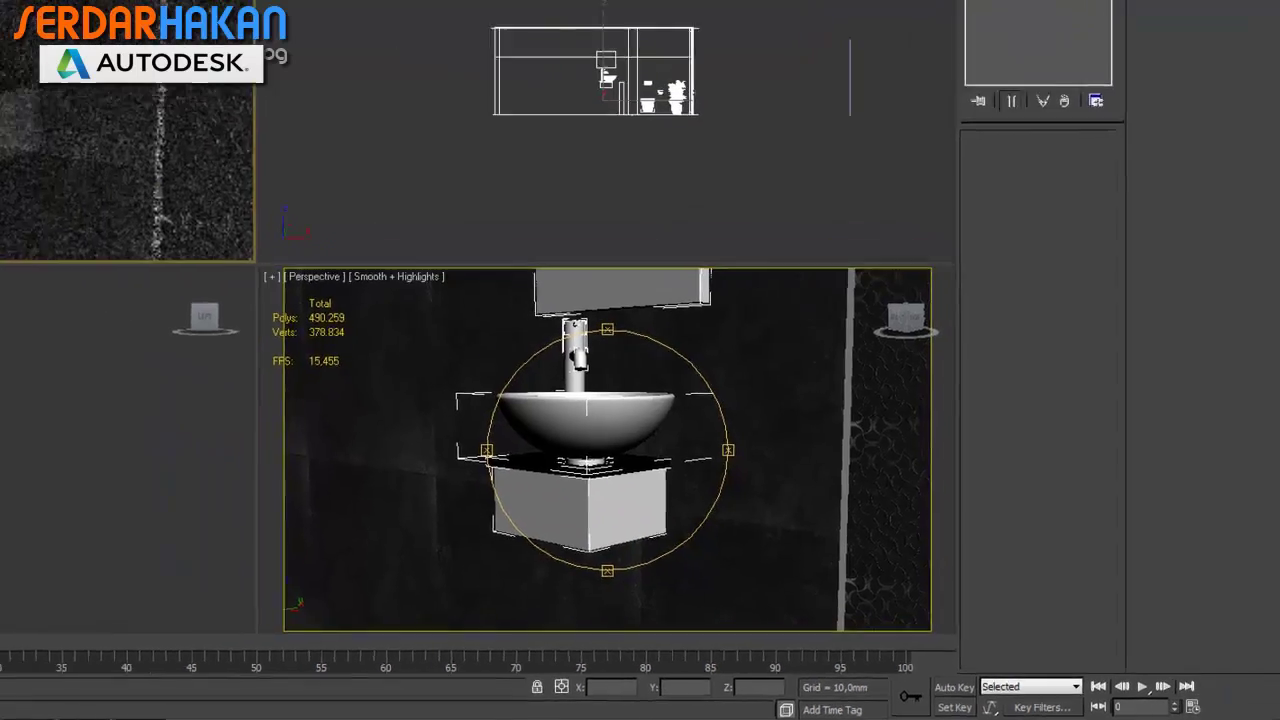
pyautogui.rightClick(95, 178)
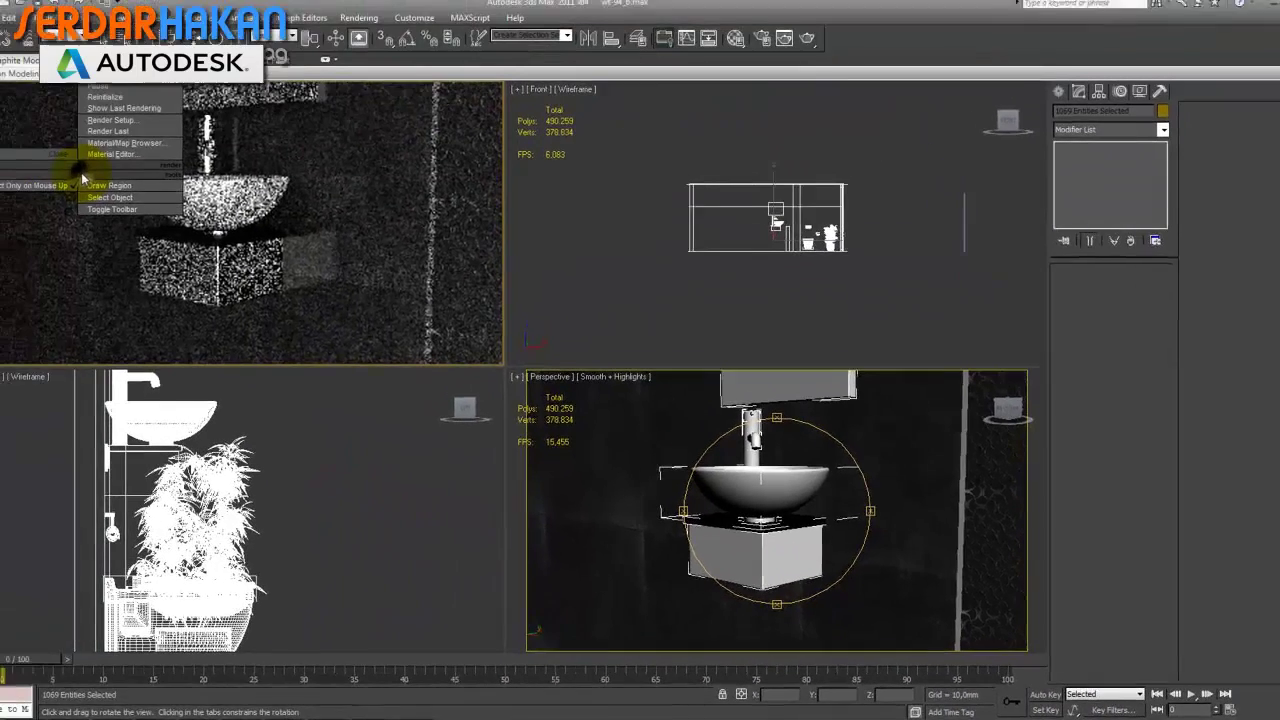
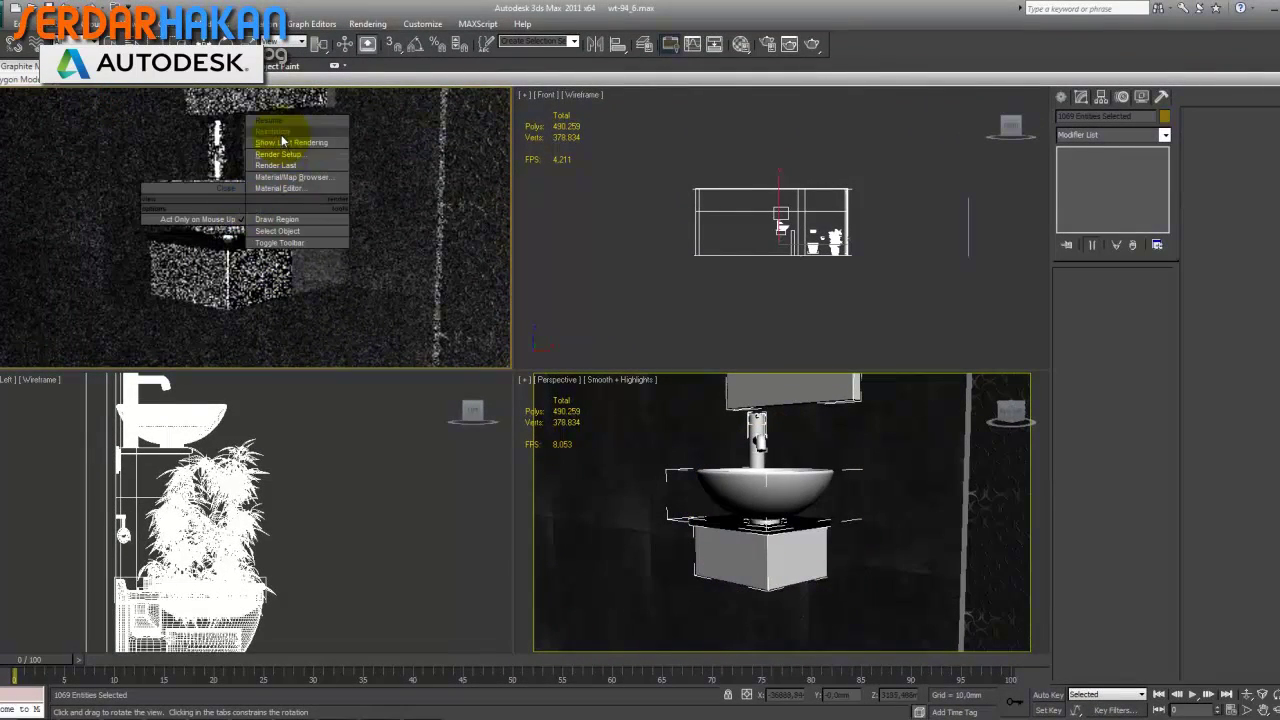
# Step: Reshade the ActiveShade view repeatedly so the washbasin, faucet and vanity cabinet re-render
pyautogui.click(280, 135)
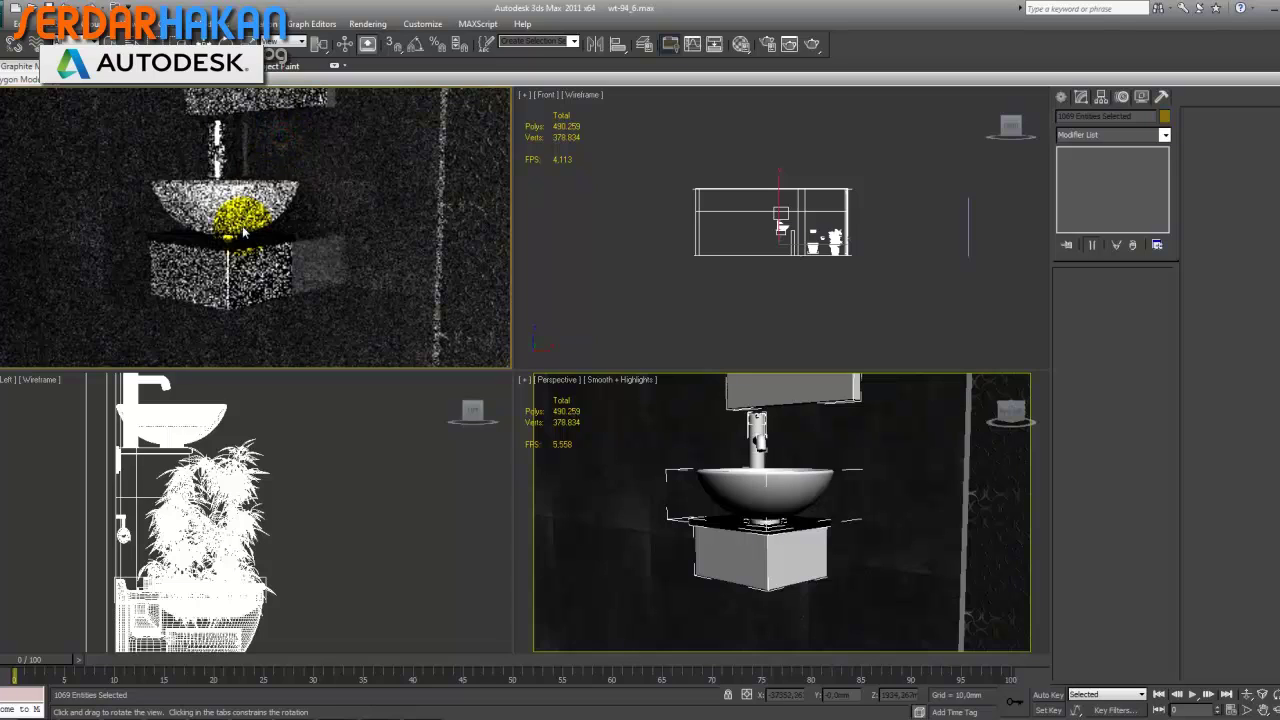
pyautogui.rightClick(243, 231)
pyautogui.click(259, 142)
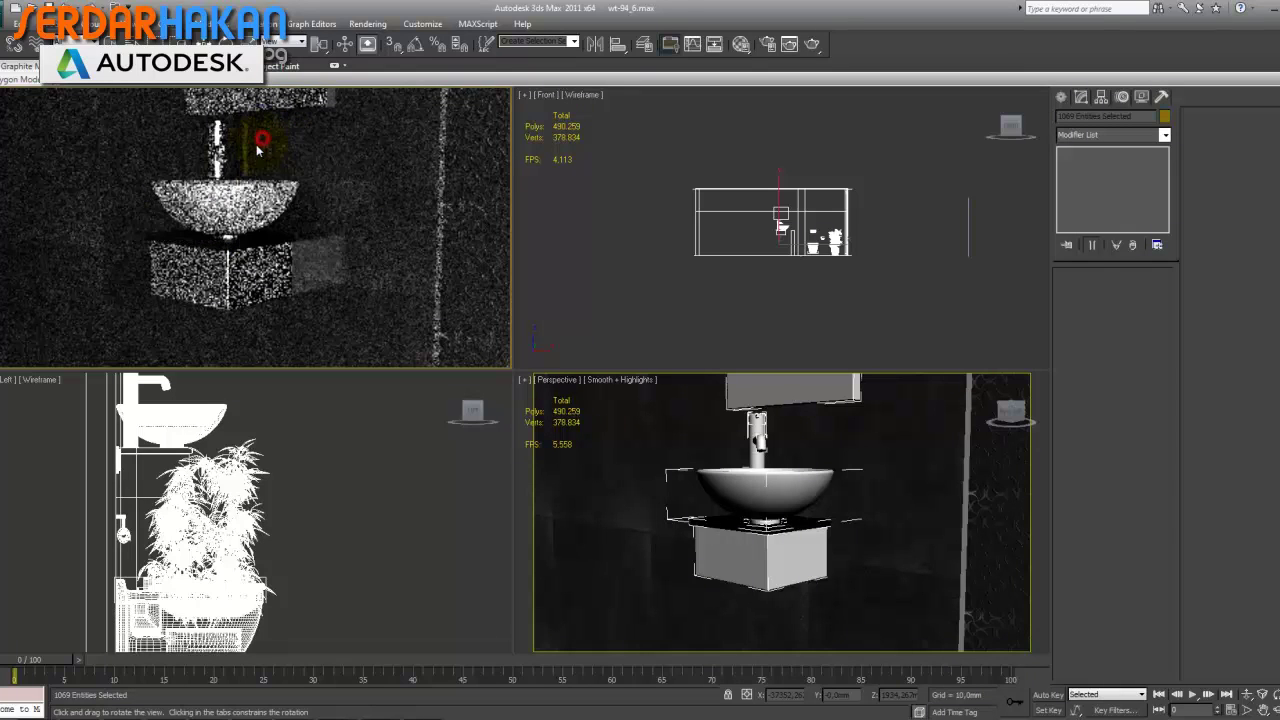
pyautogui.rightClick(220, 168)
pyautogui.click(247, 95)
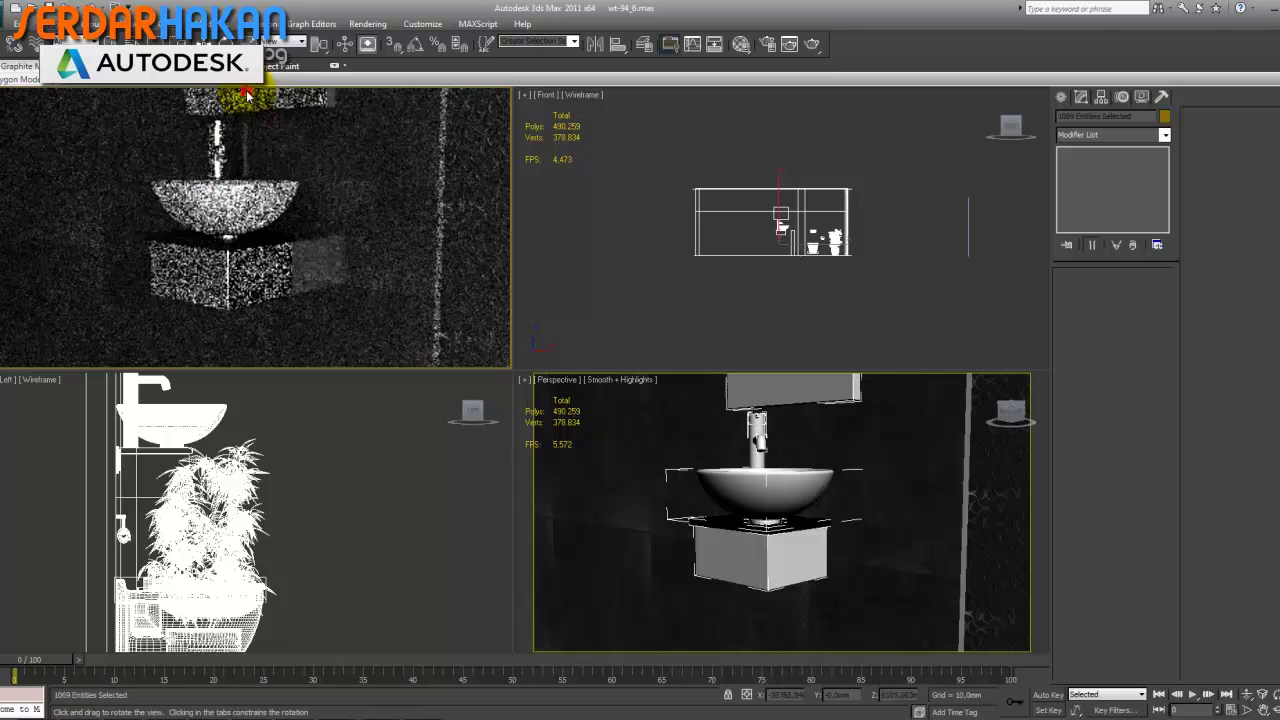
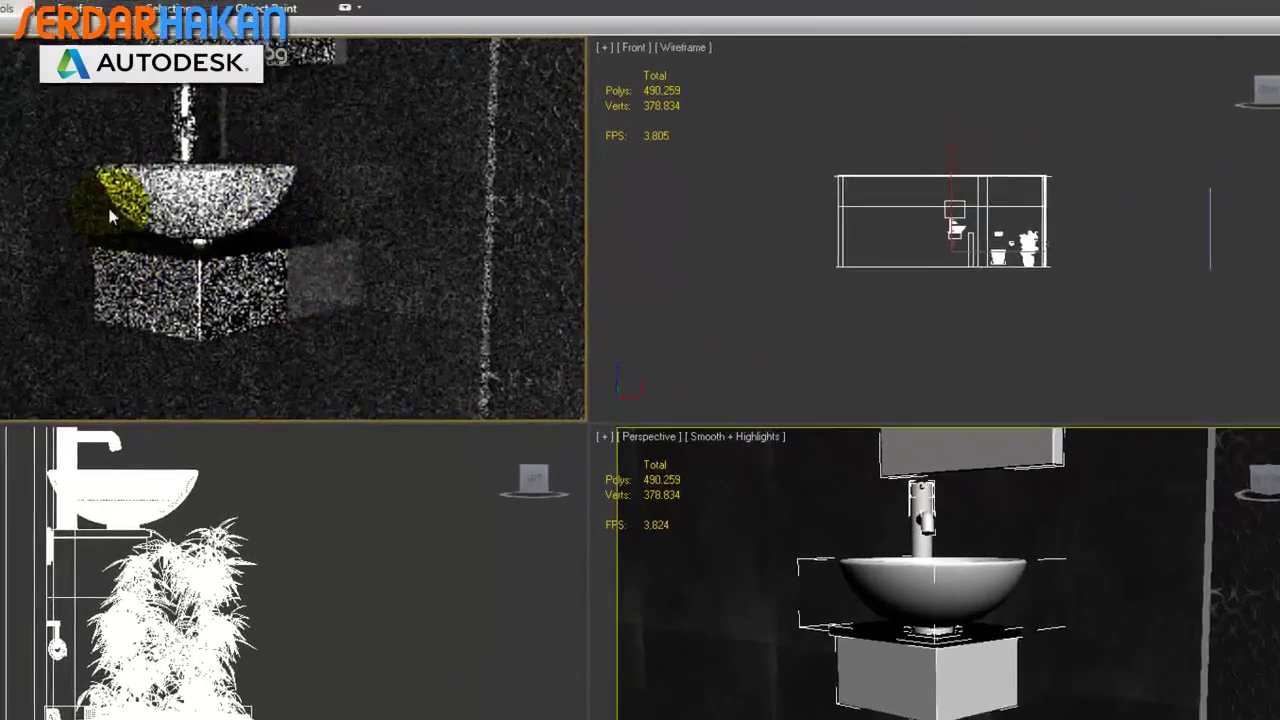
# Step: View the last rendered frame from the ActiveShade menu, then close the frame window
pyautogui.rightClick(204, 209)
pyautogui.click(270, 120)
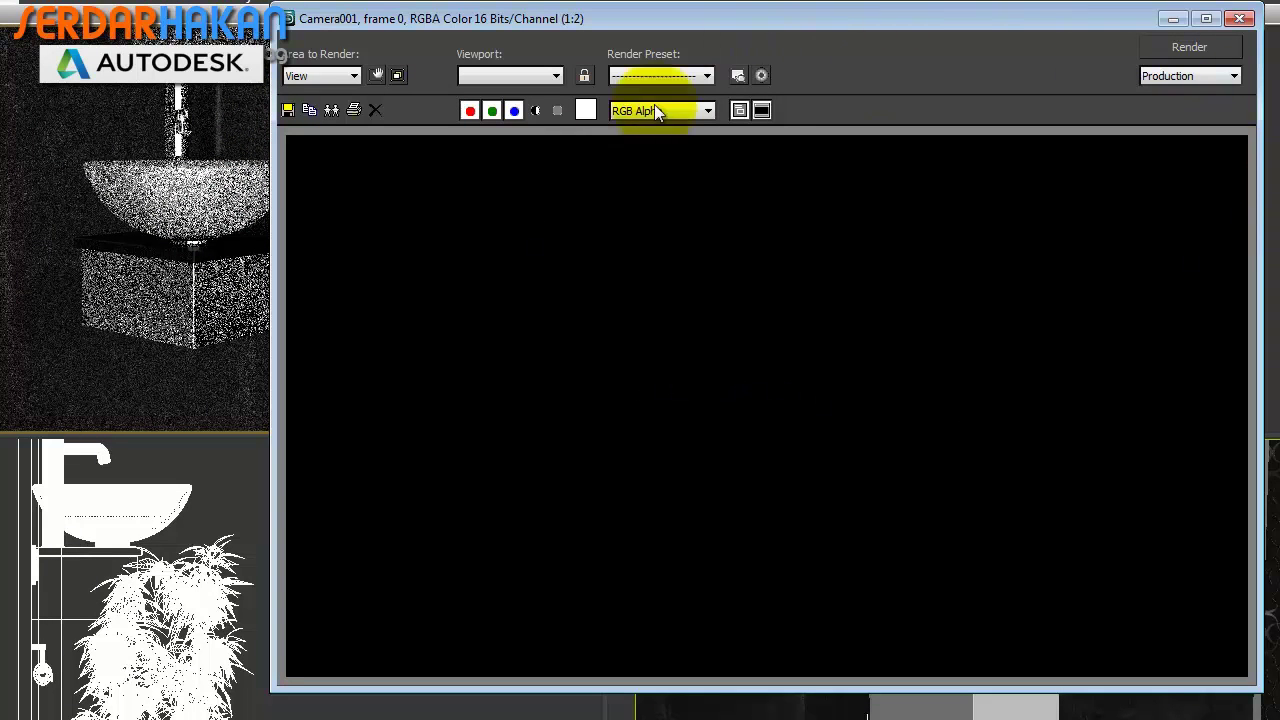
pyautogui.click(1239, 18)
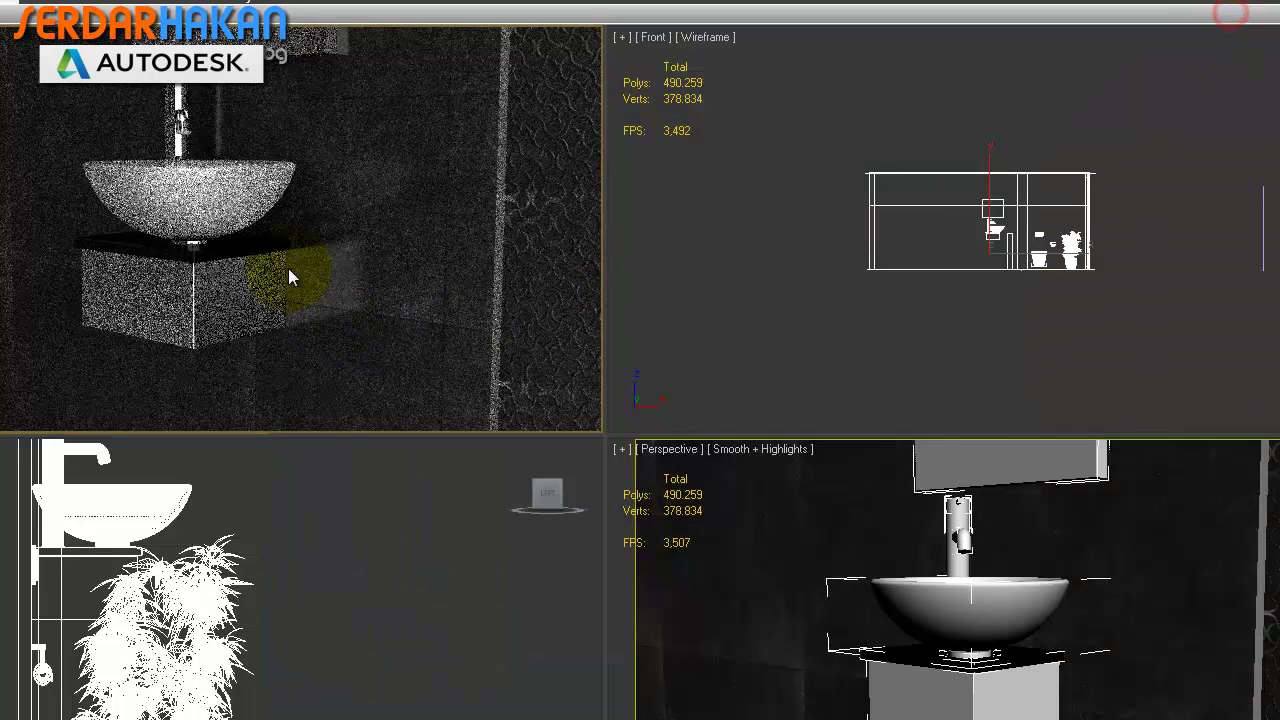
# Step: Draw and adjust a render region around the sink basin, then return to Select Object mode
pyautogui.rightClick(180, 186)
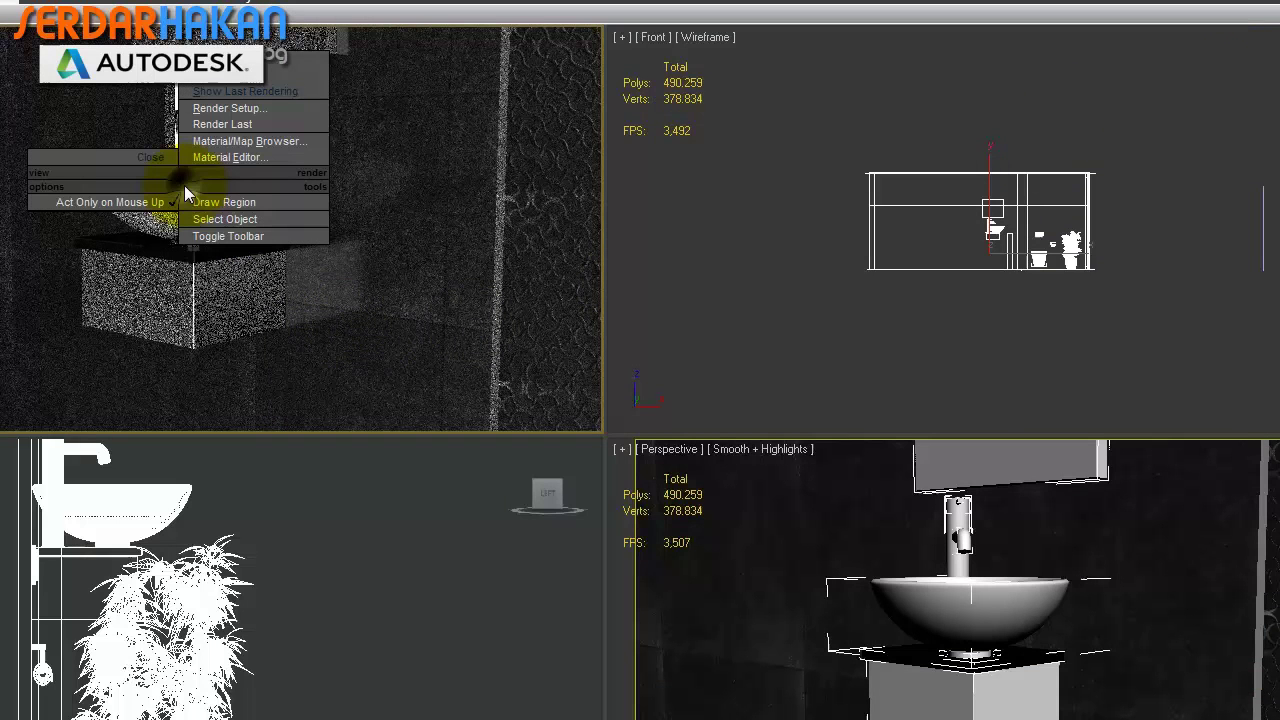
pyautogui.click(235, 202)
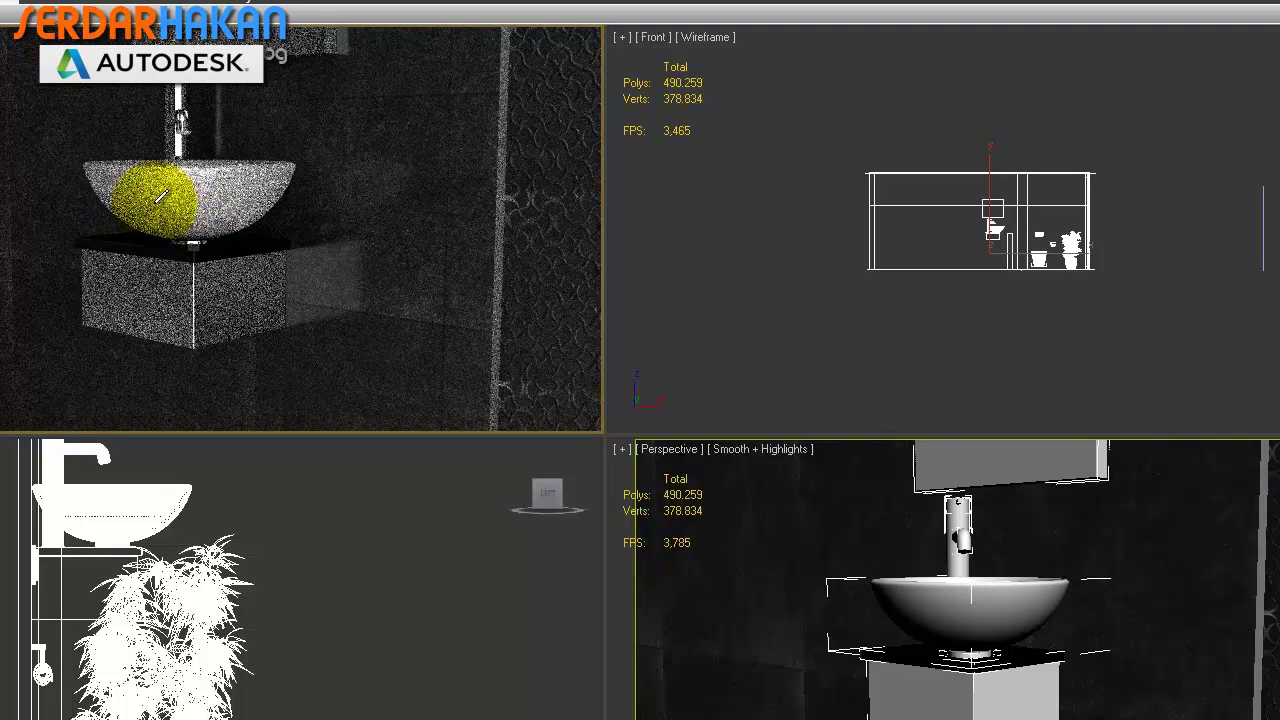
pyautogui.moveTo(65, 137)
pyautogui.mouseDown()
pyautogui.moveTo(185, 224)
pyautogui.moveTo(331, 268)
pyautogui.mouseUp()
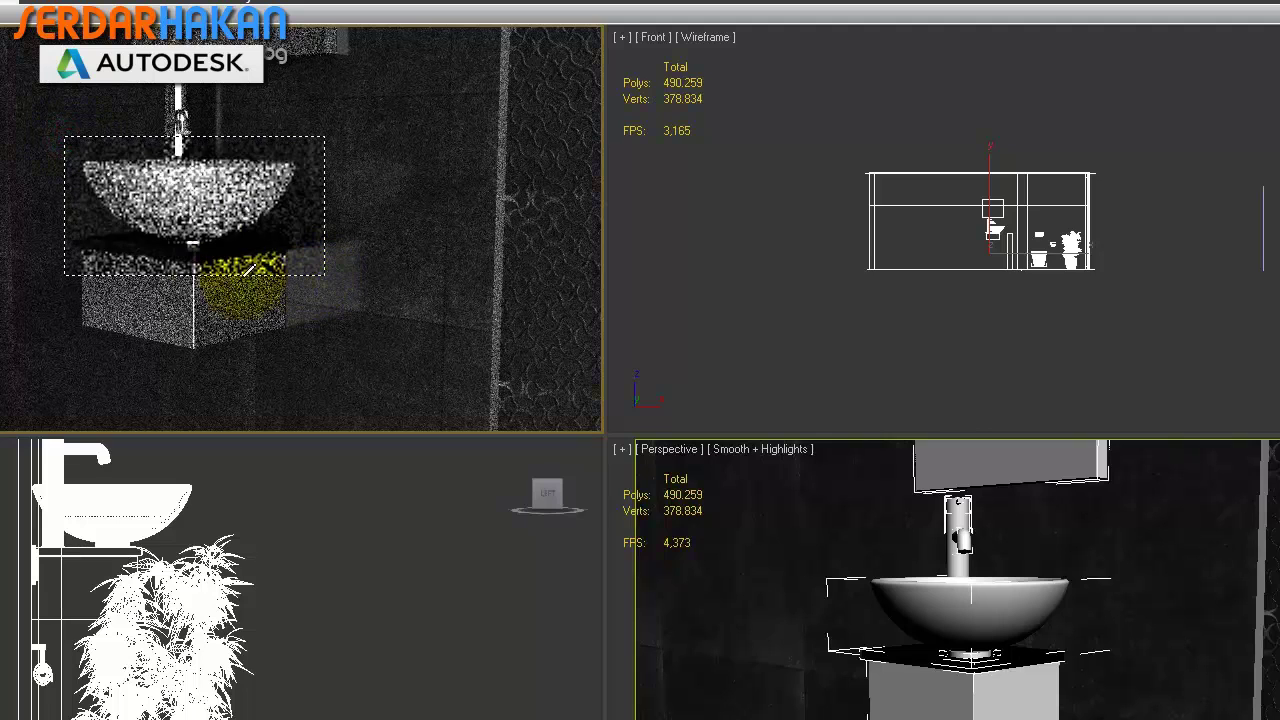
pyautogui.moveTo(187, 237)
pyautogui.mouseDown()
pyautogui.moveTo(172, 257)
pyautogui.moveTo(165, 205)
pyautogui.mouseUp()
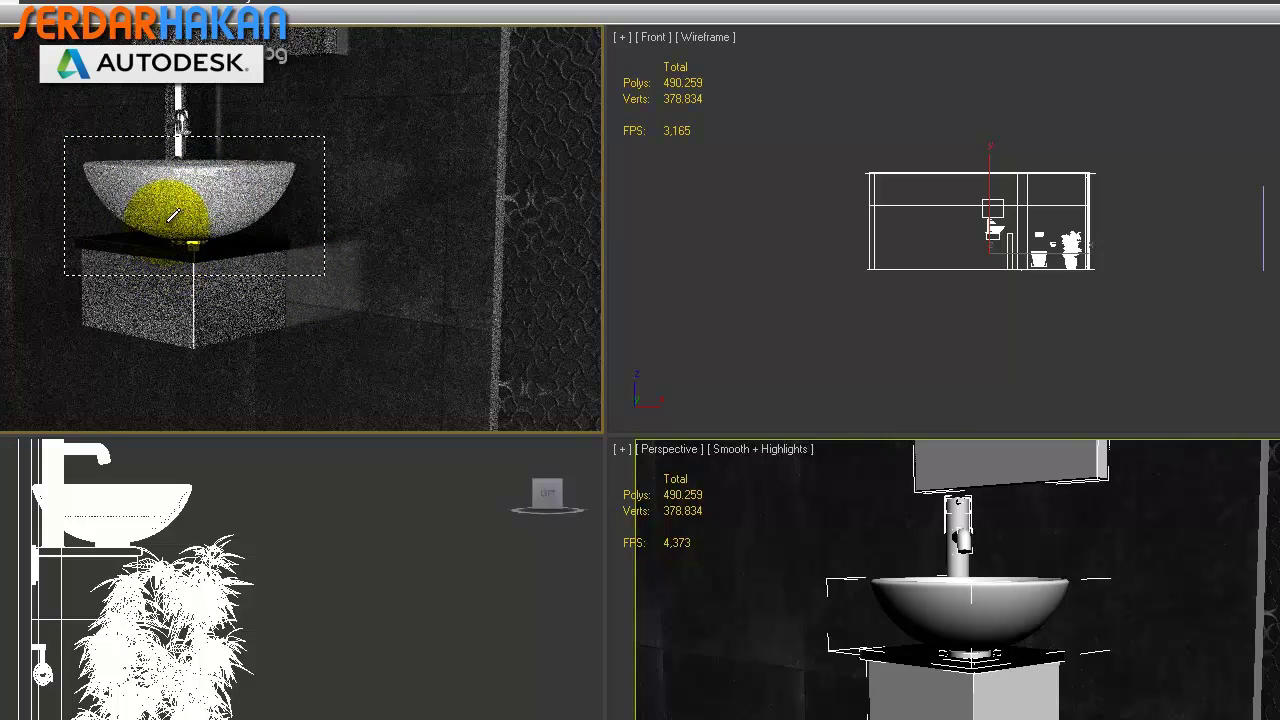
pyautogui.rightClick(162, 205)
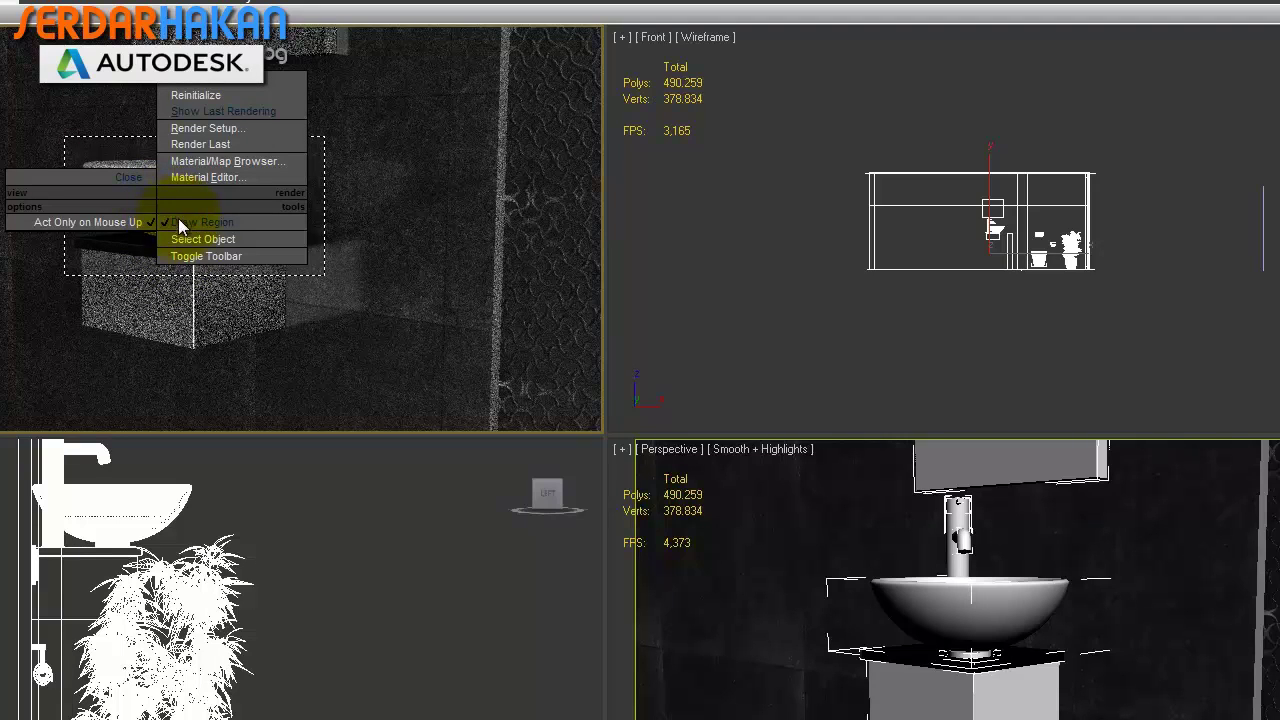
pyautogui.click(190, 245)
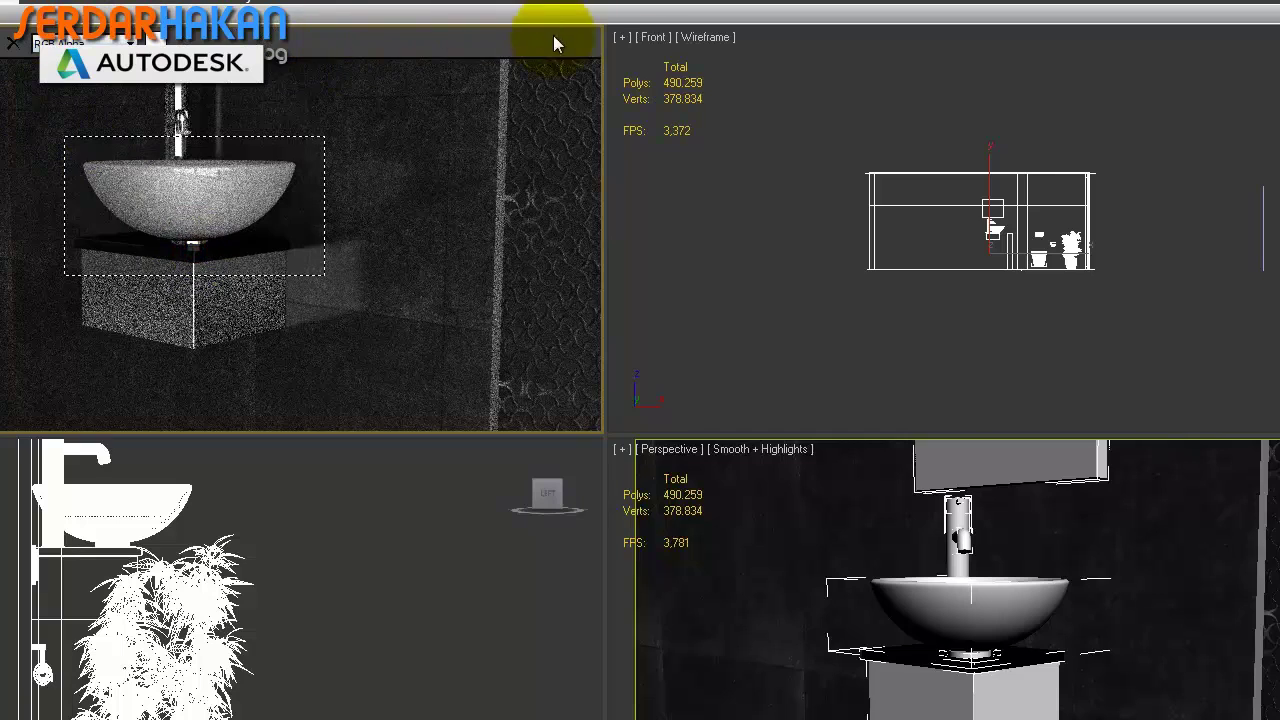
# Step: Open the Material/Map Browser from the ActiveShade quad menu and close it, leaving the view in wireframe
pyautogui.rightClick(200, 179)
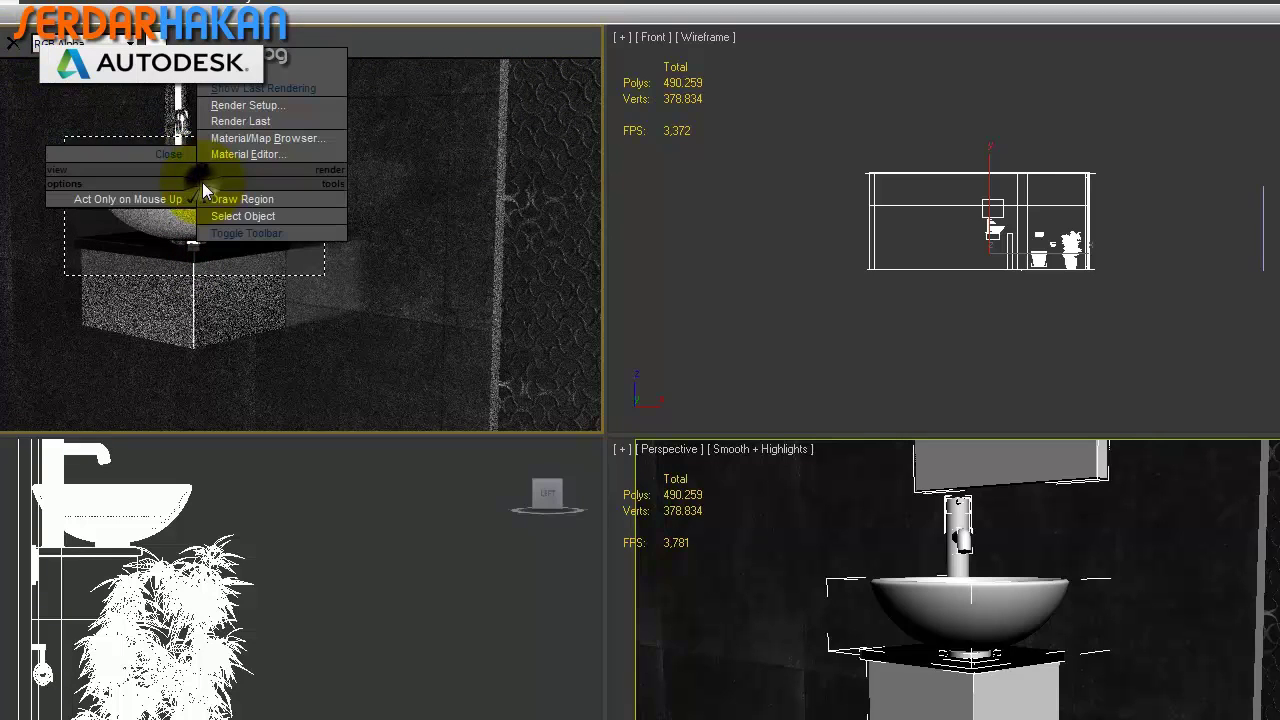
pyautogui.click(320, 145)
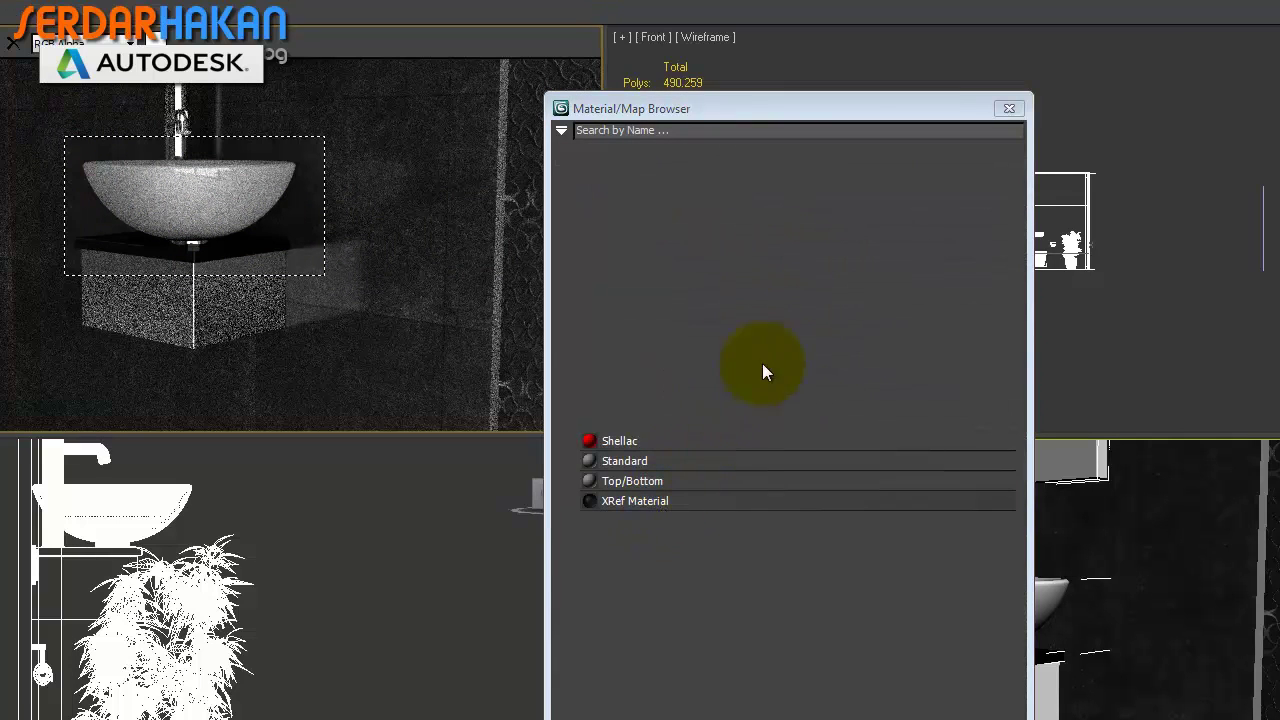
pyautogui.click(1011, 109)
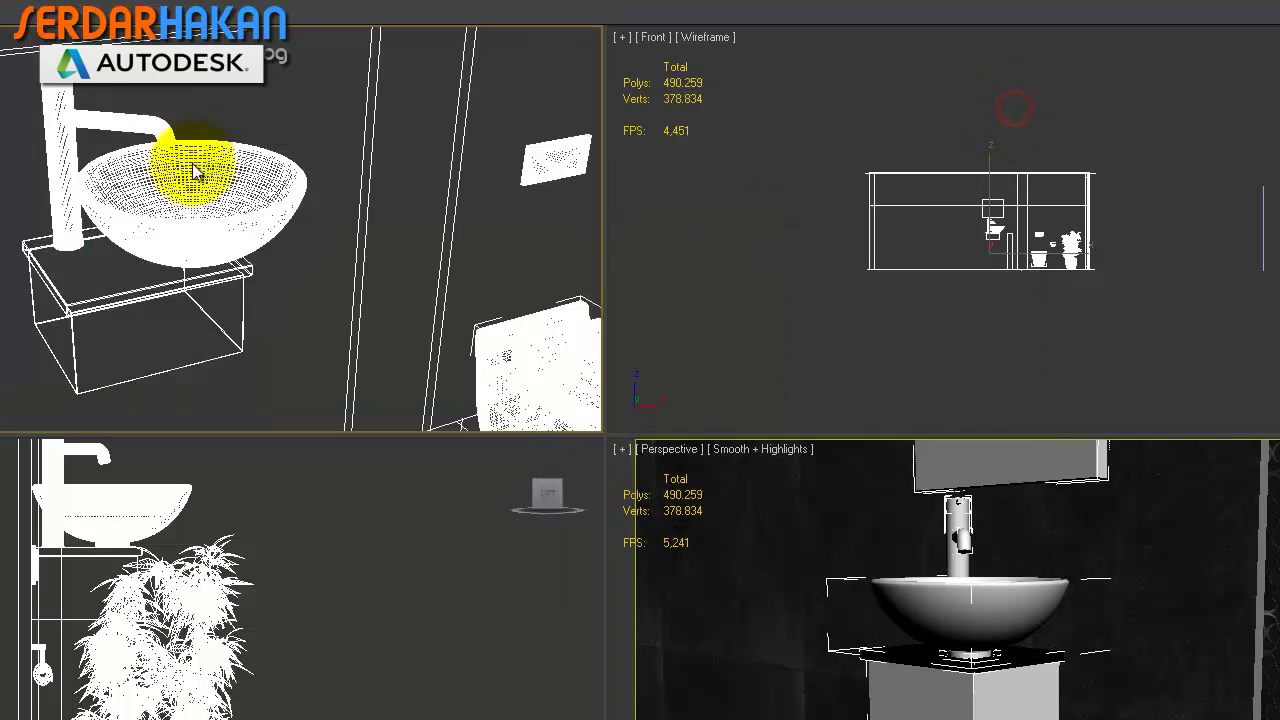